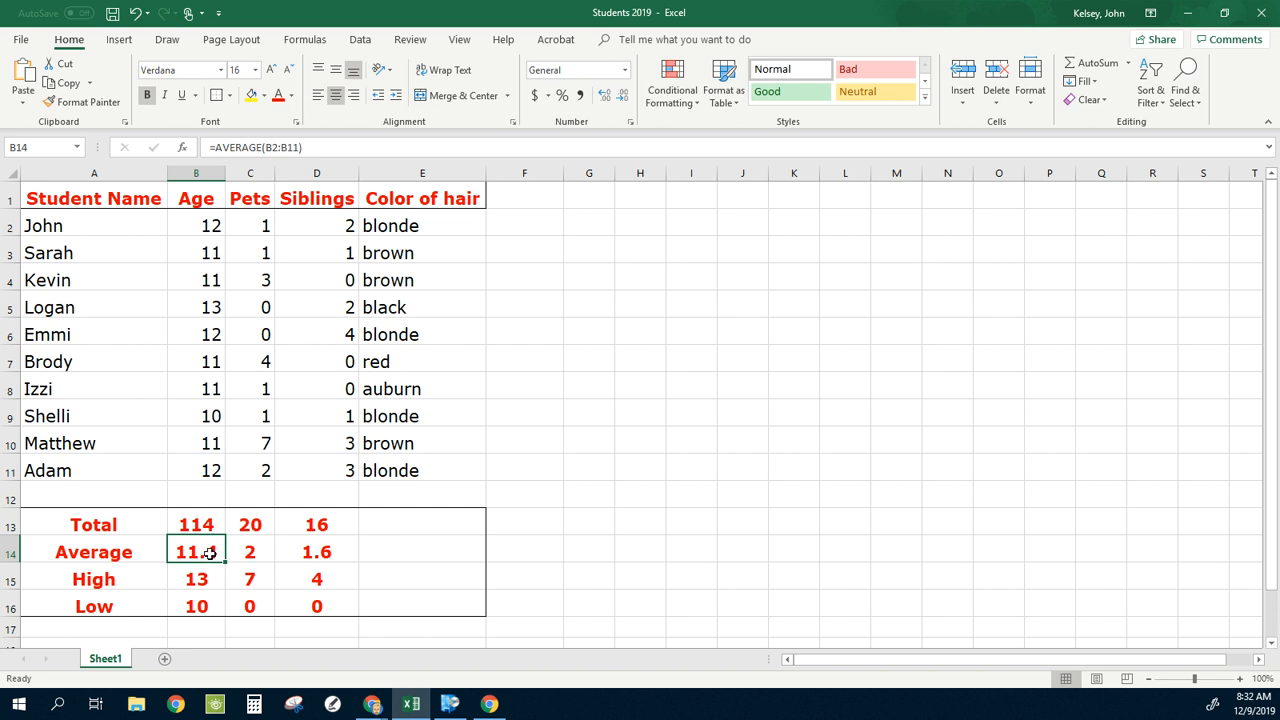
- Review the Average, High and Low formulas in the Age column and the empty summary cells E13:E16 under Color of hair
key(Return)
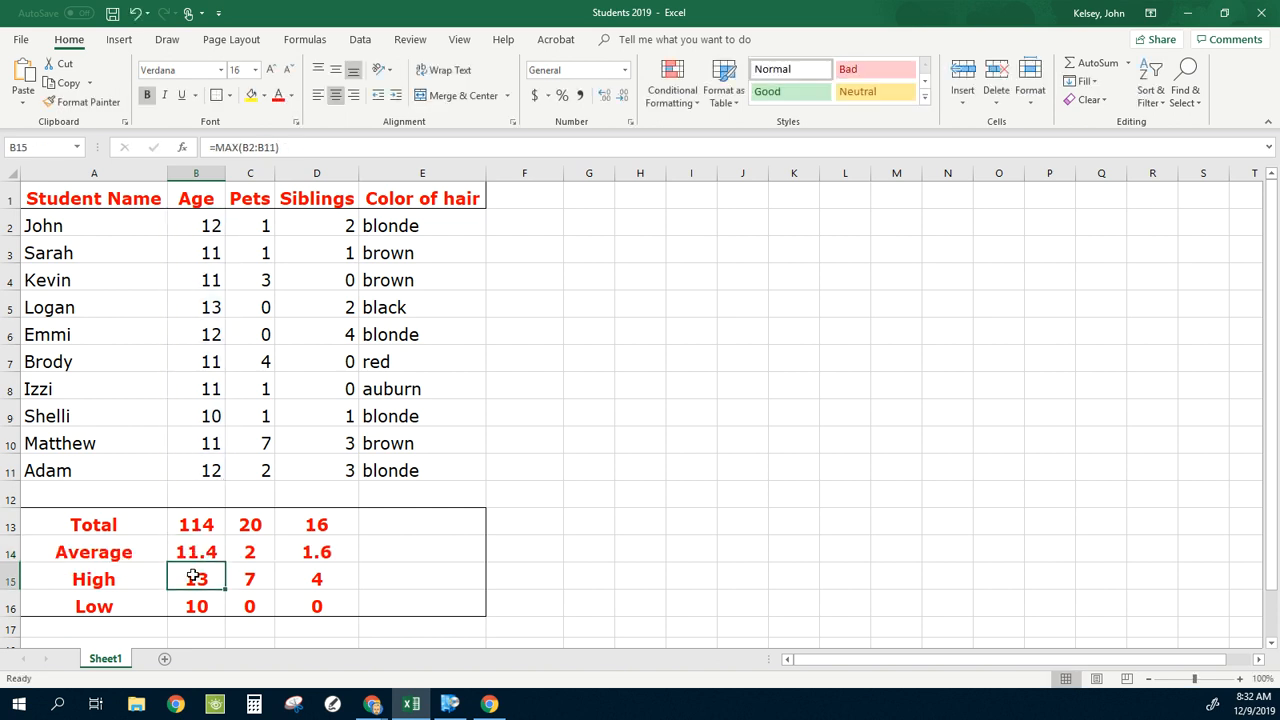
double_click(195, 578)
key(Return)
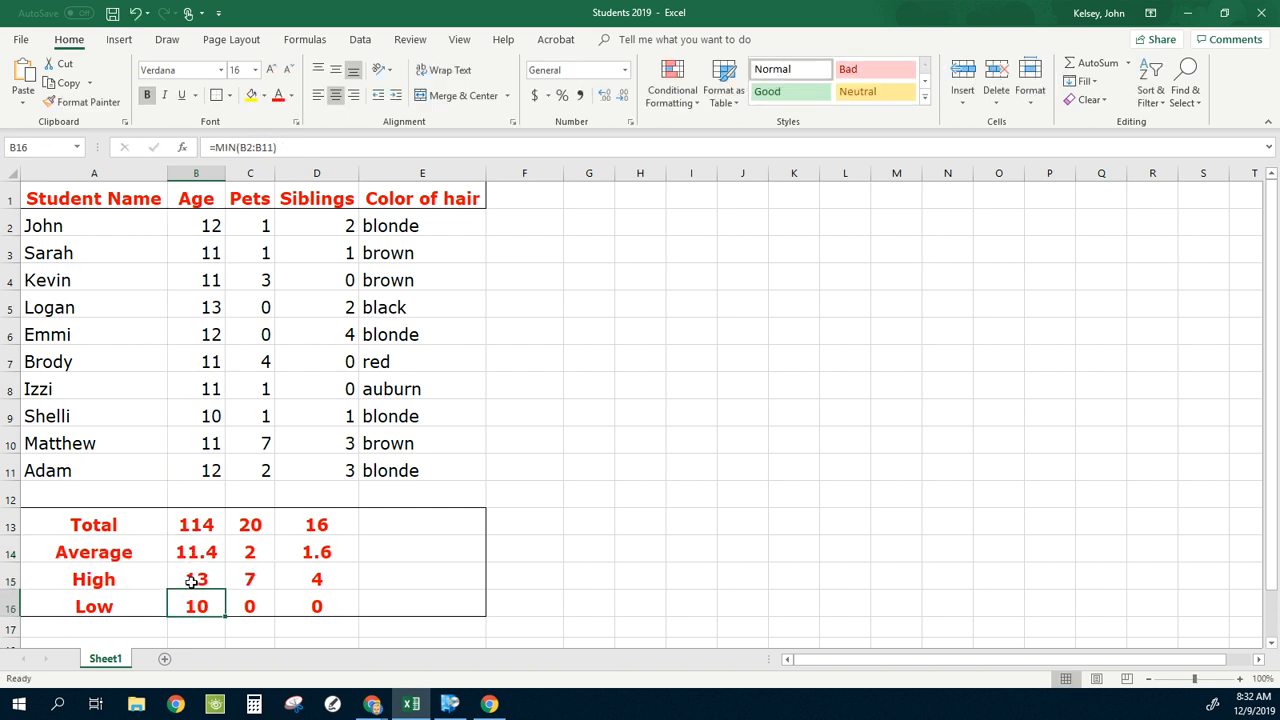
double_click(199, 606)
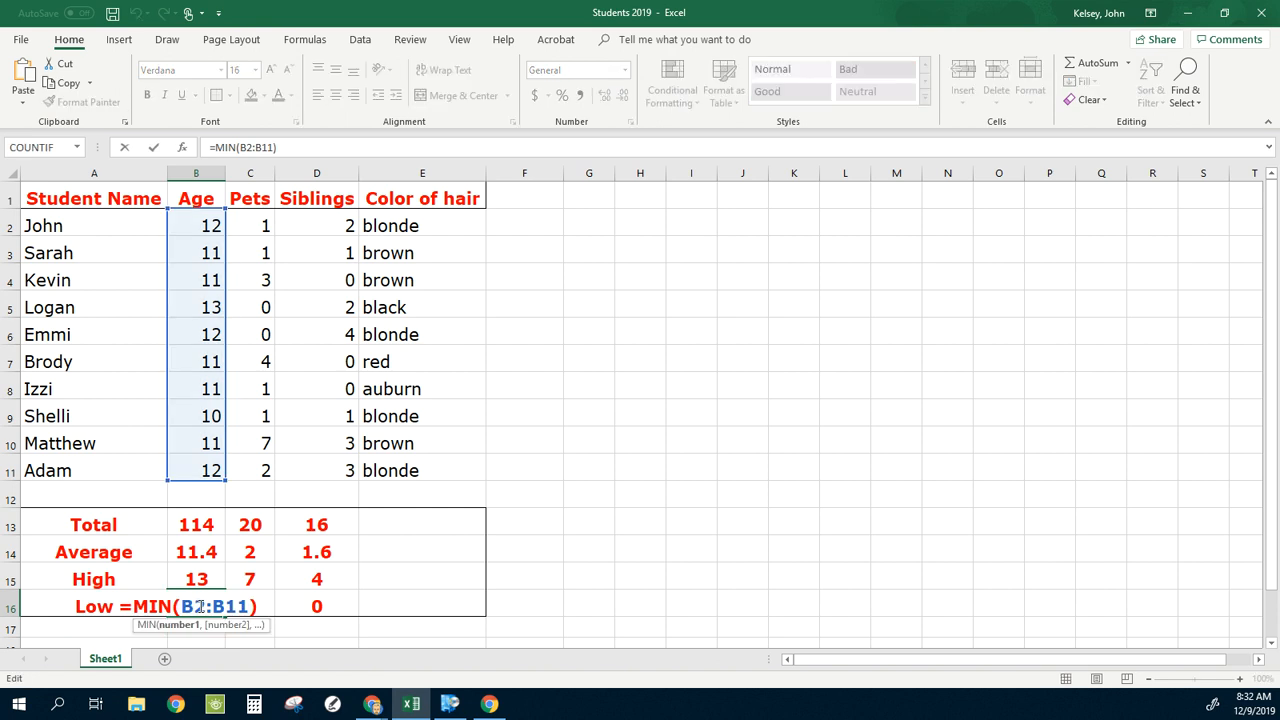
key(Return)
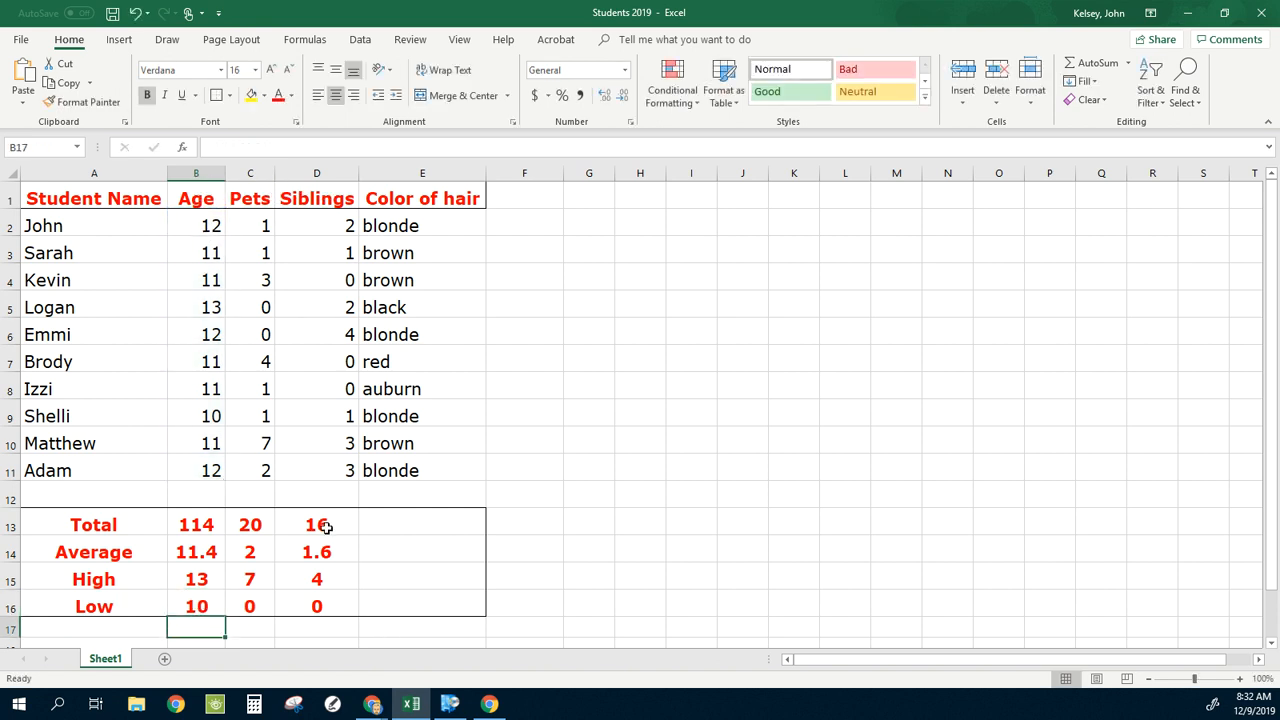
drag(411, 190, 437, 470)
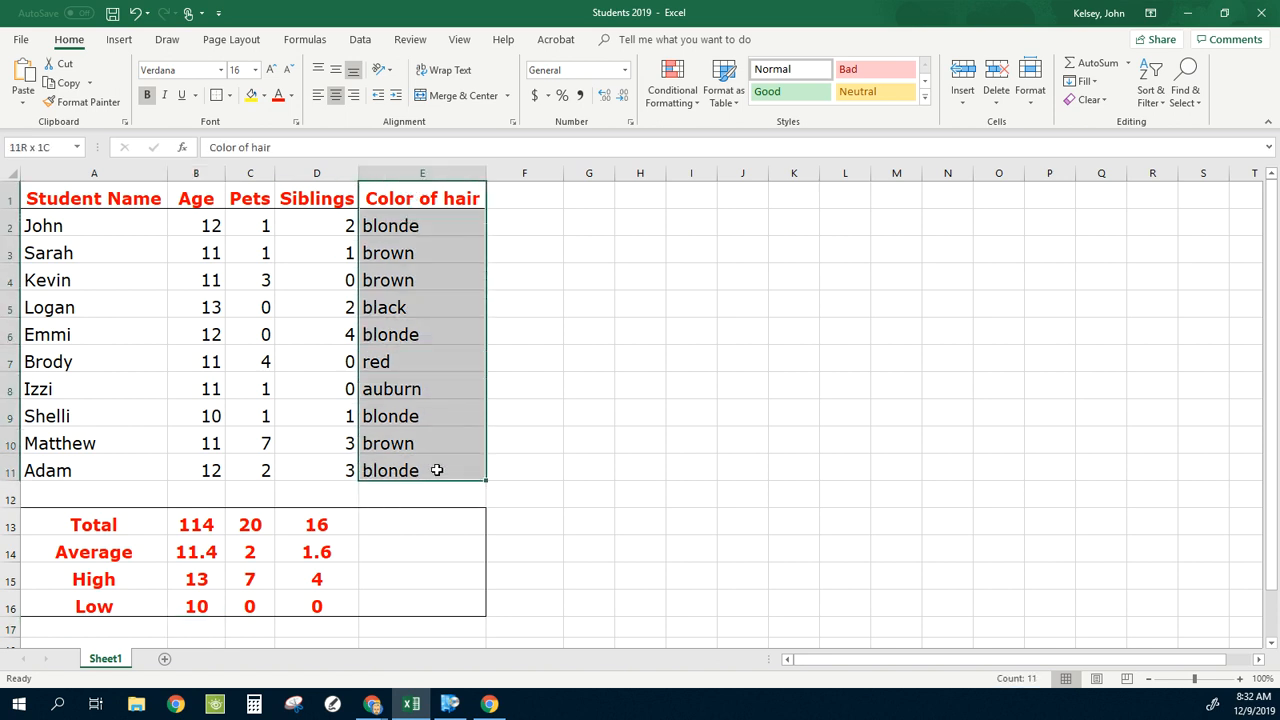
click(428, 530)
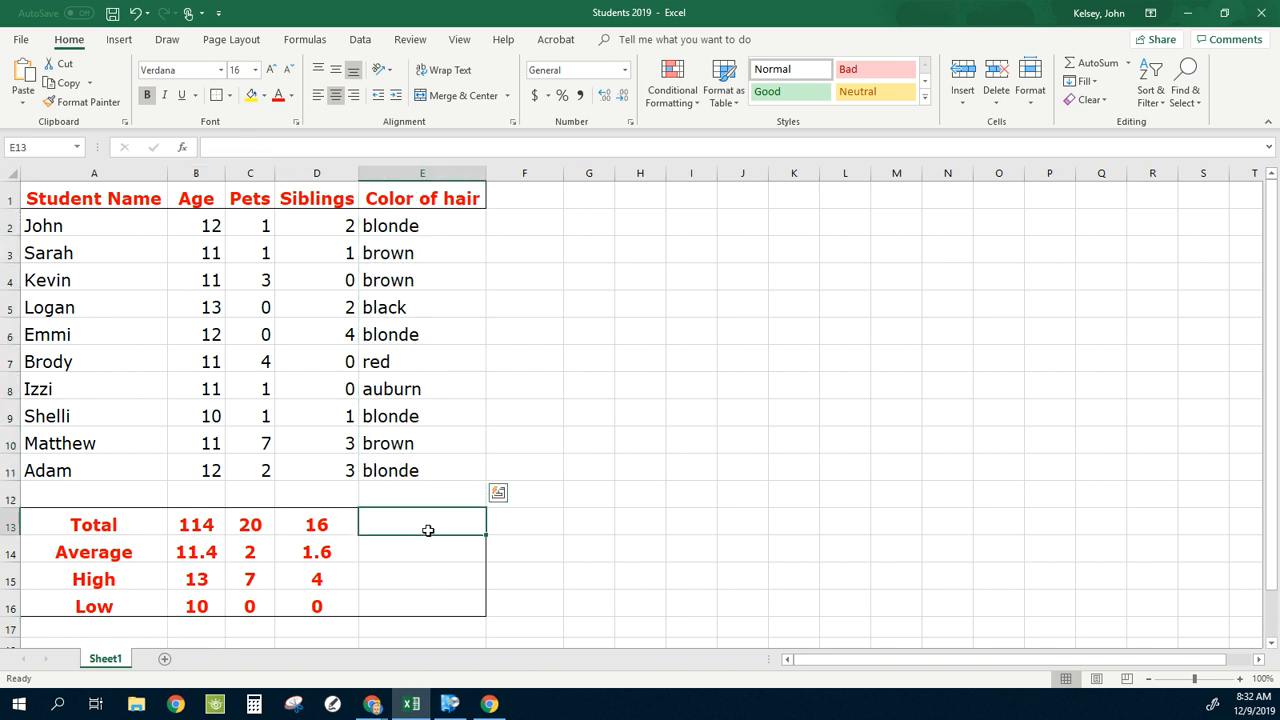
drag(428, 530, 423, 608)
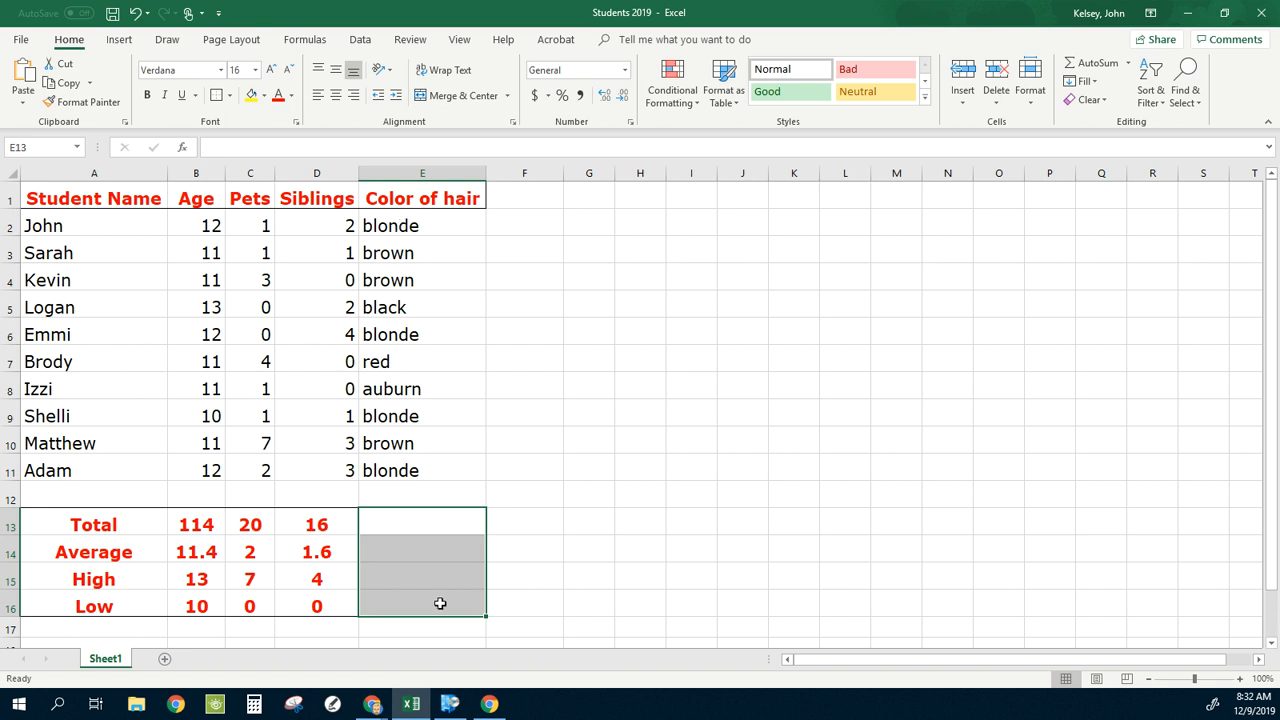
click(423, 531)
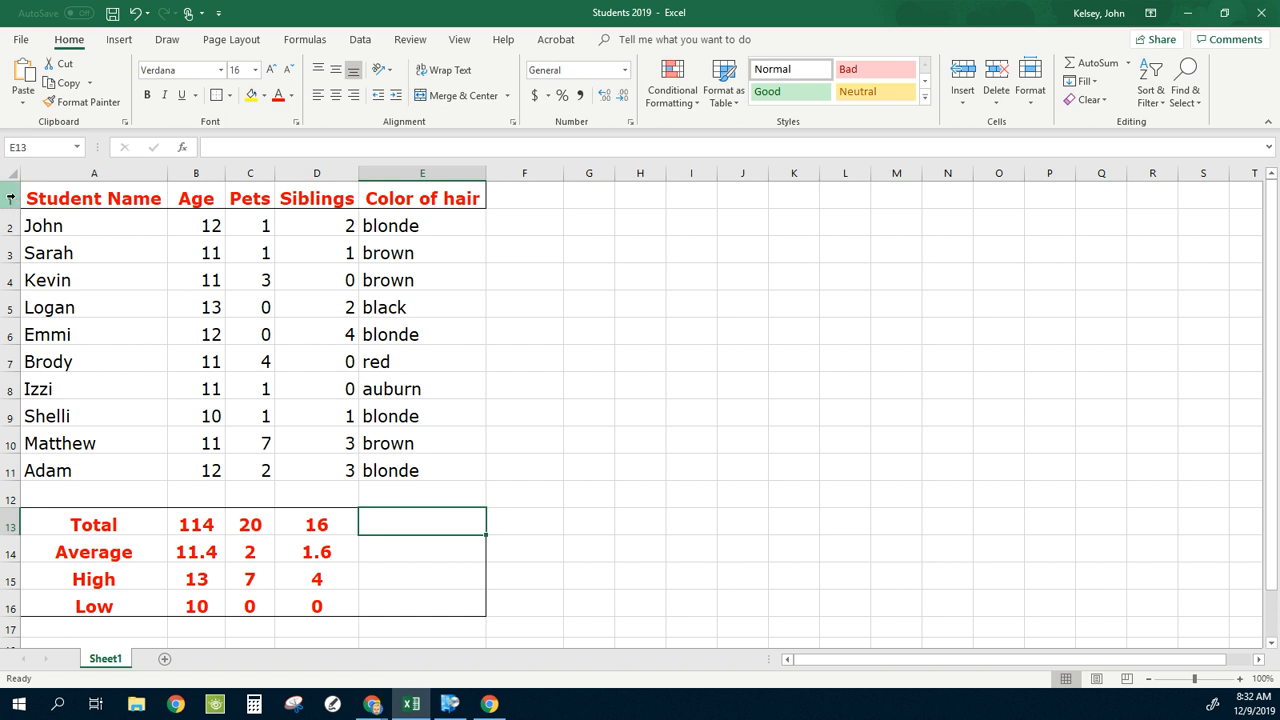
- Sort the student records in rows 1 to 11 by Student Name on cell values, A to Z, treating row 1 as headers
drag(10, 198, 12, 470)
click(97, 412)
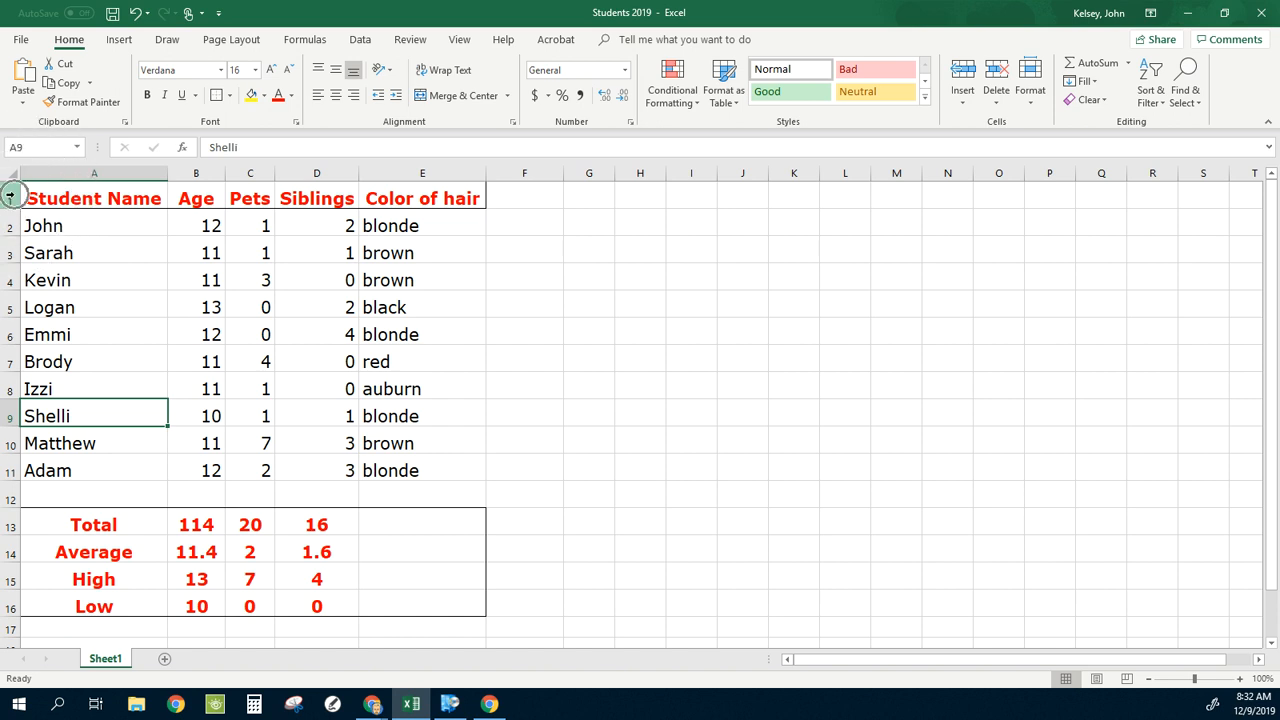
drag(9, 198, 6, 468)
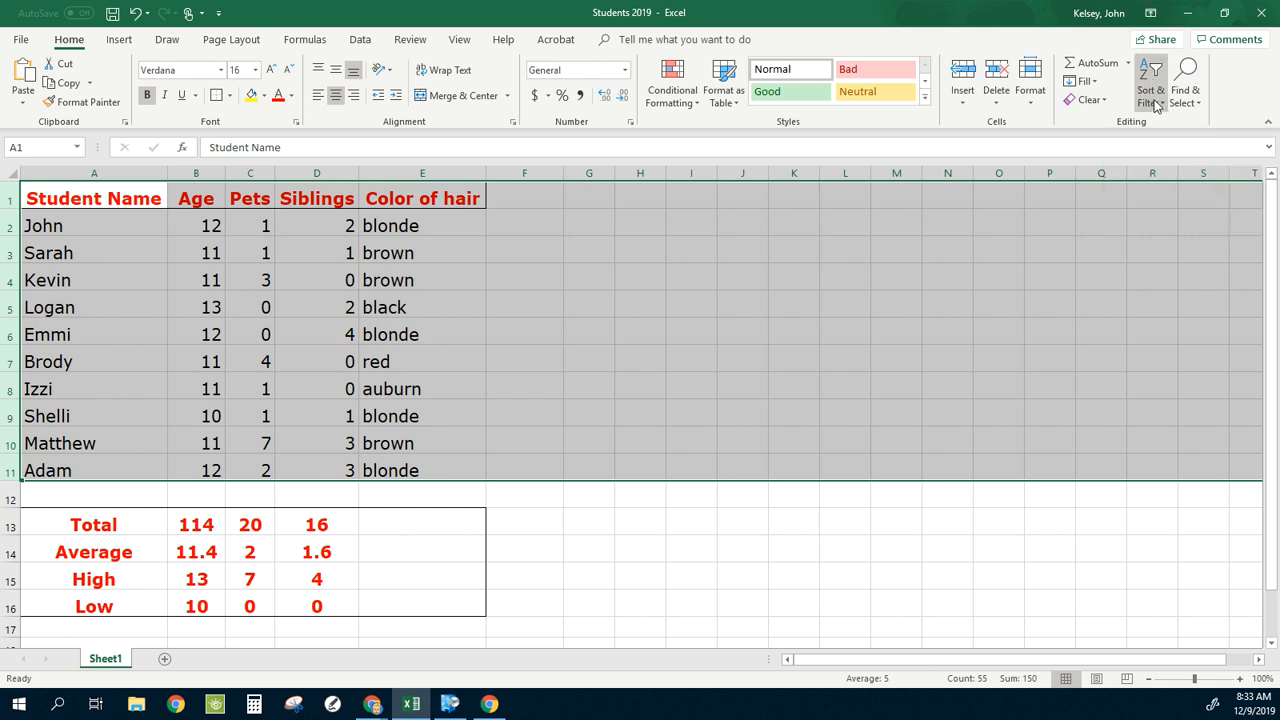
click(361, 41)
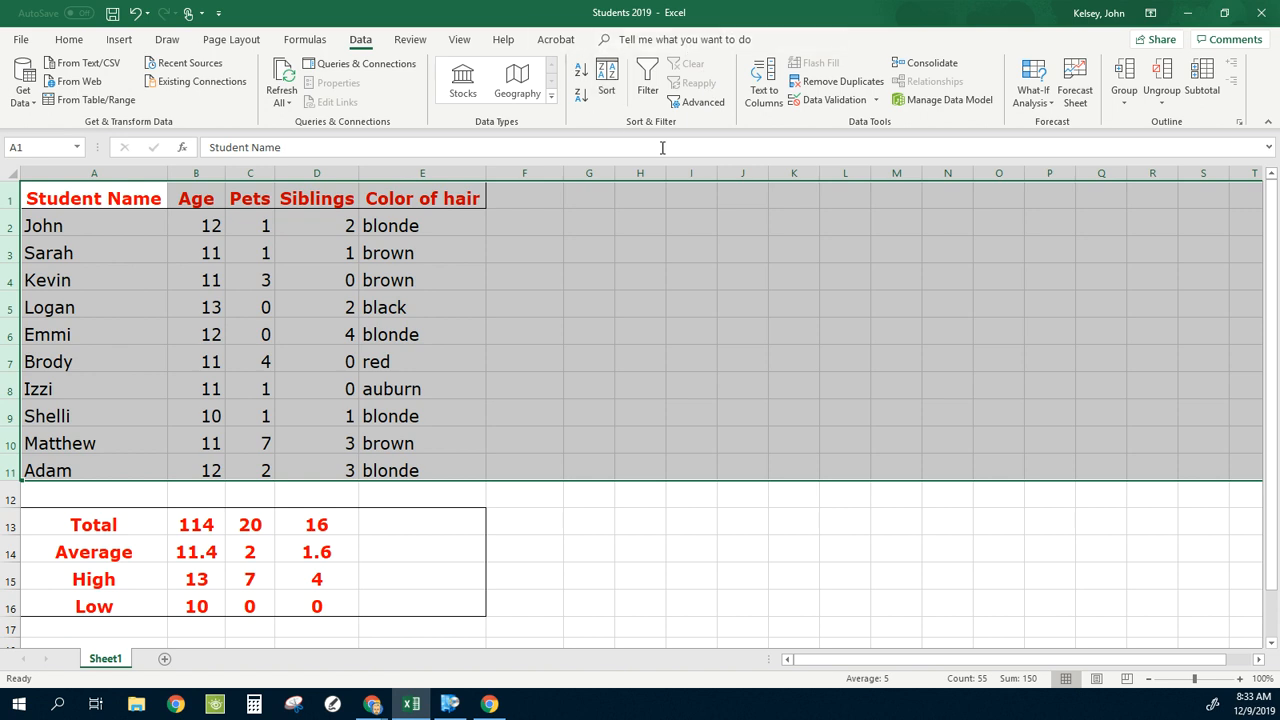
click(608, 86)
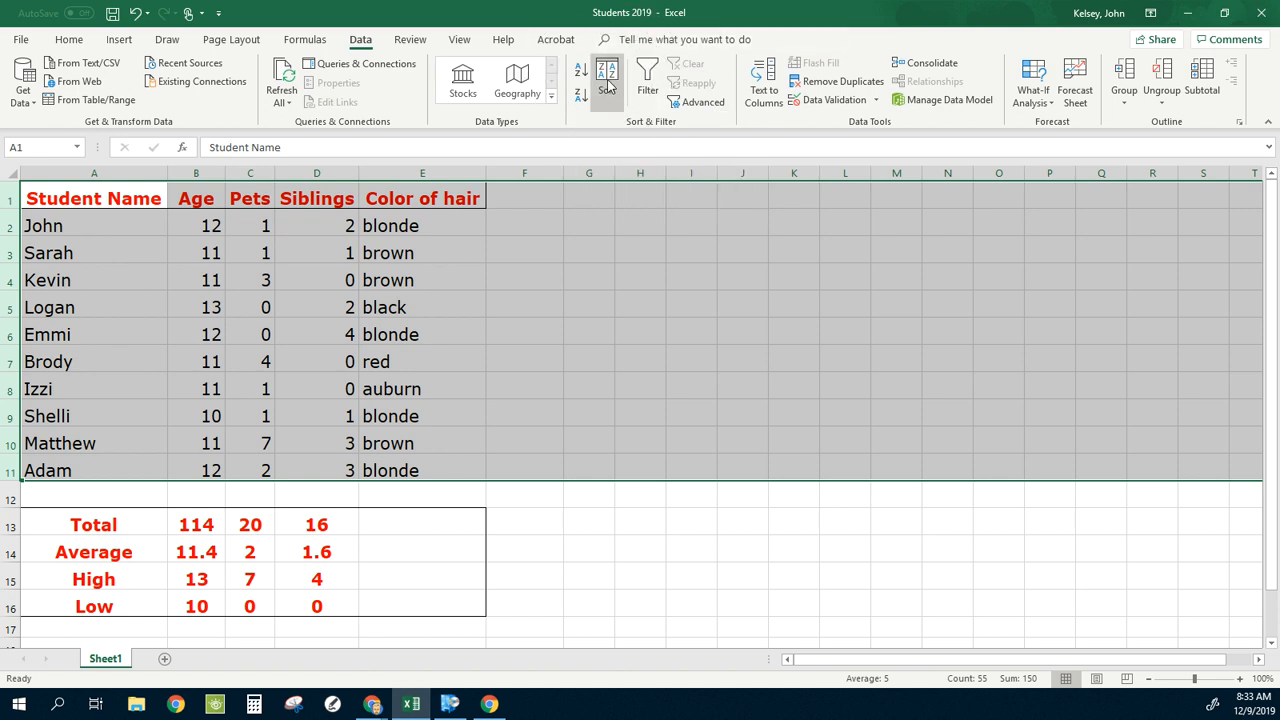
click(68, 39)
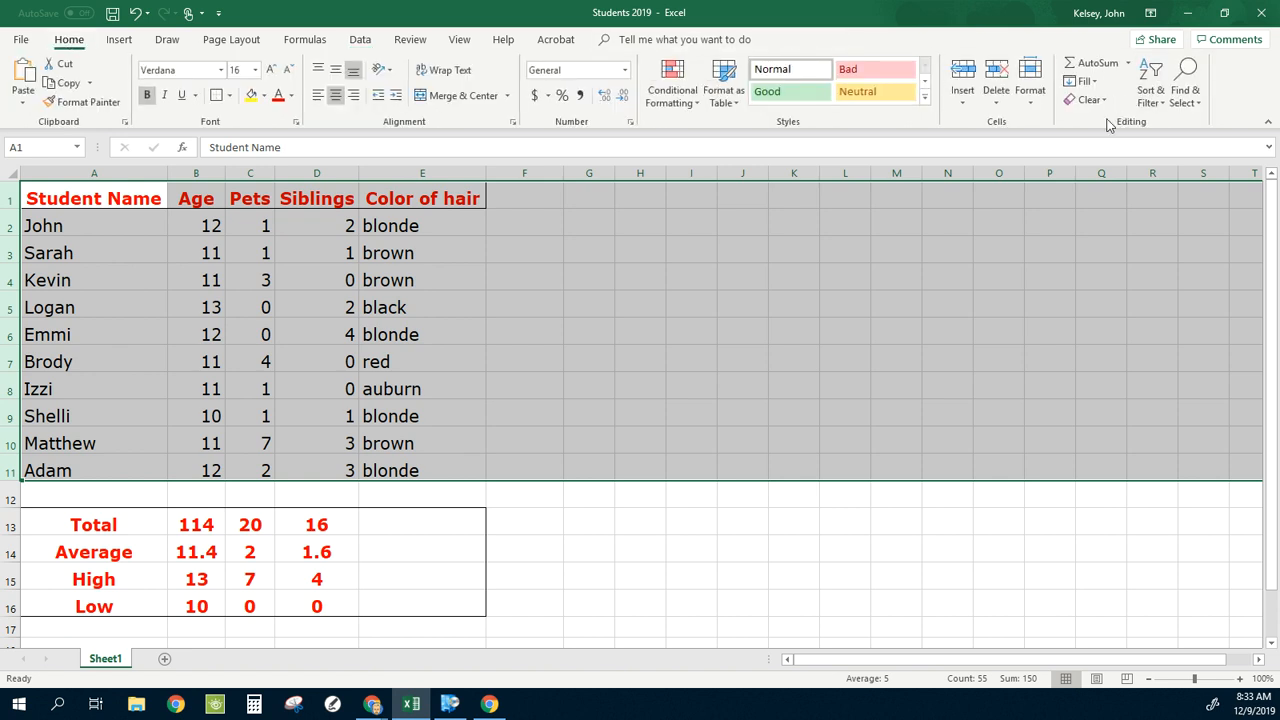
click(1165, 108)
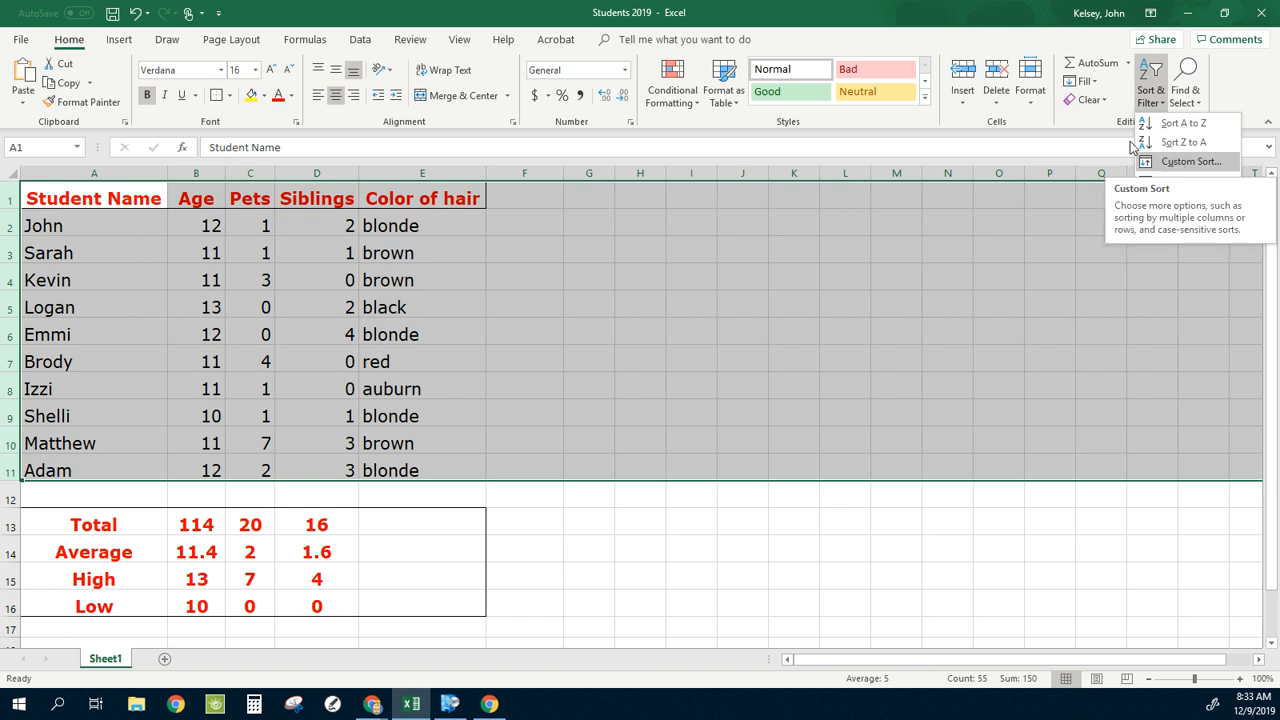
click(360, 40)
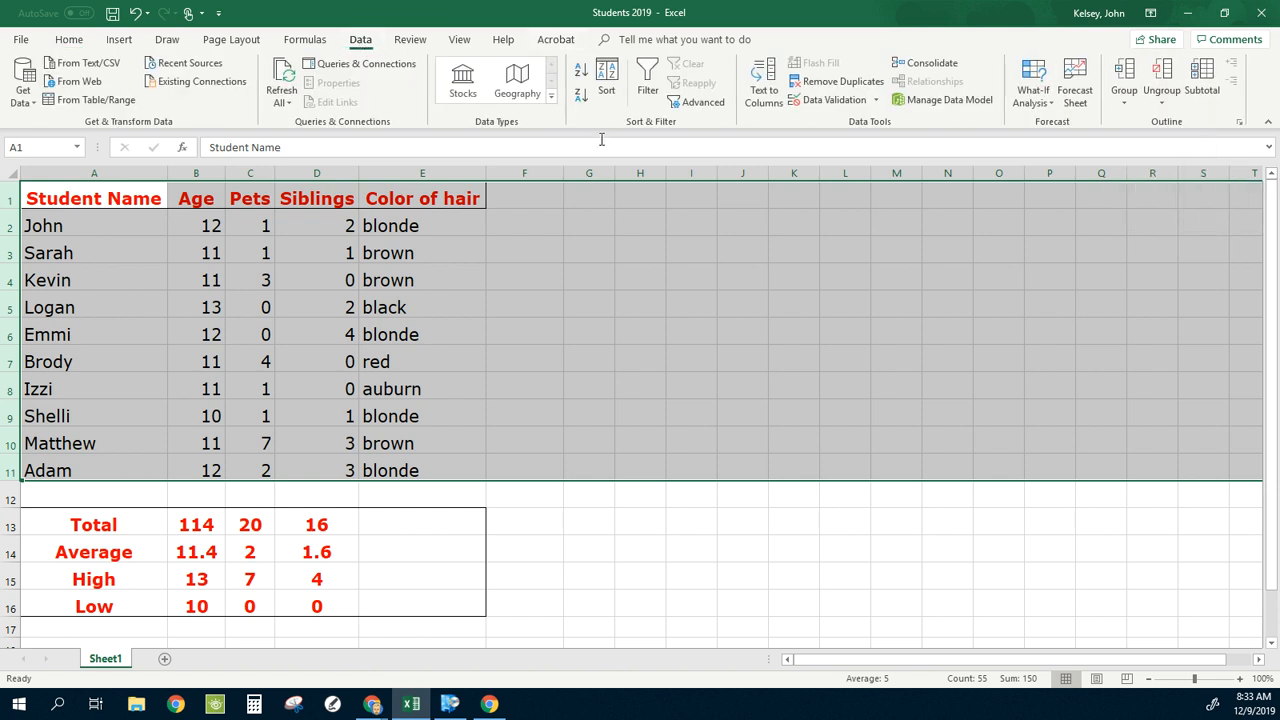
click(608, 83)
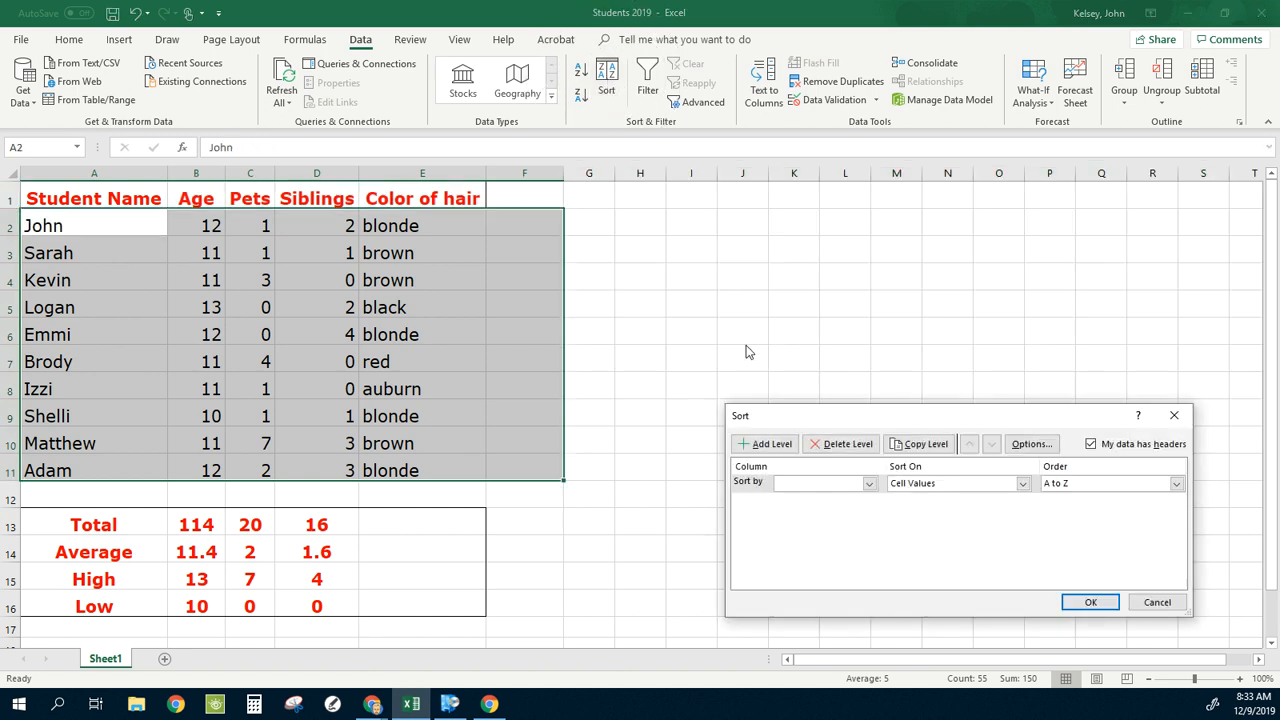
click(869, 484)
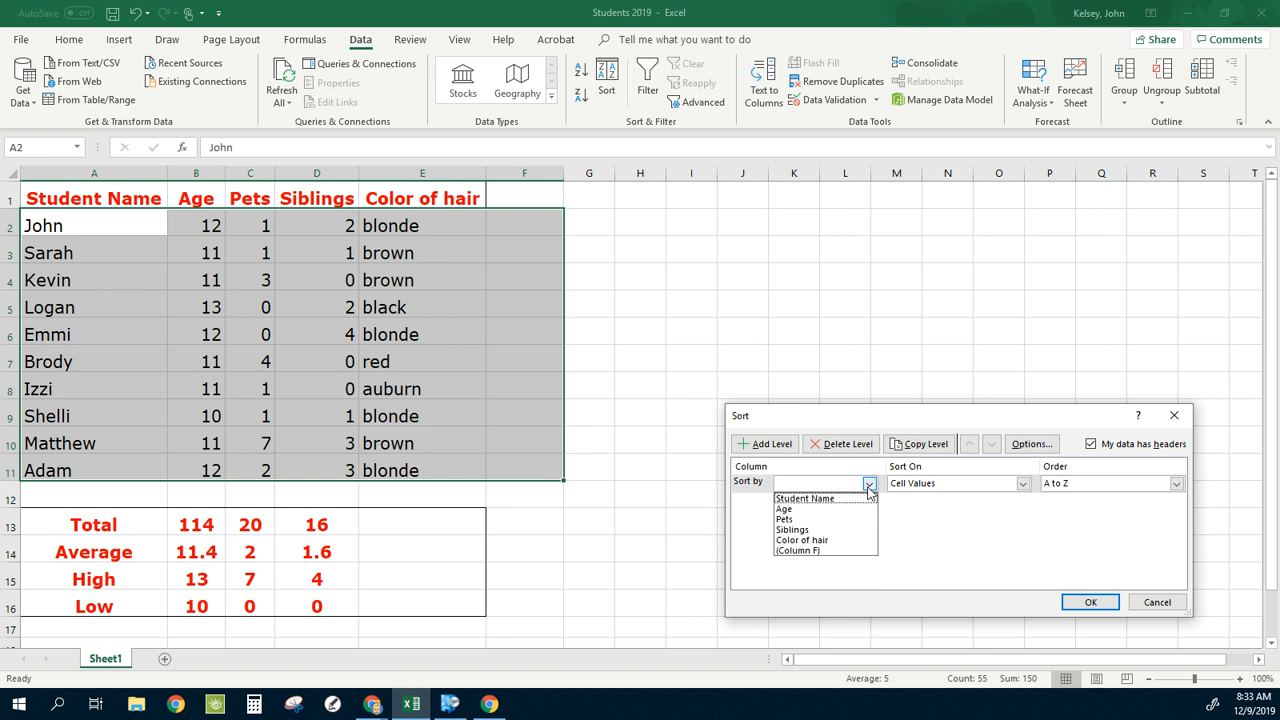
click(815, 499)
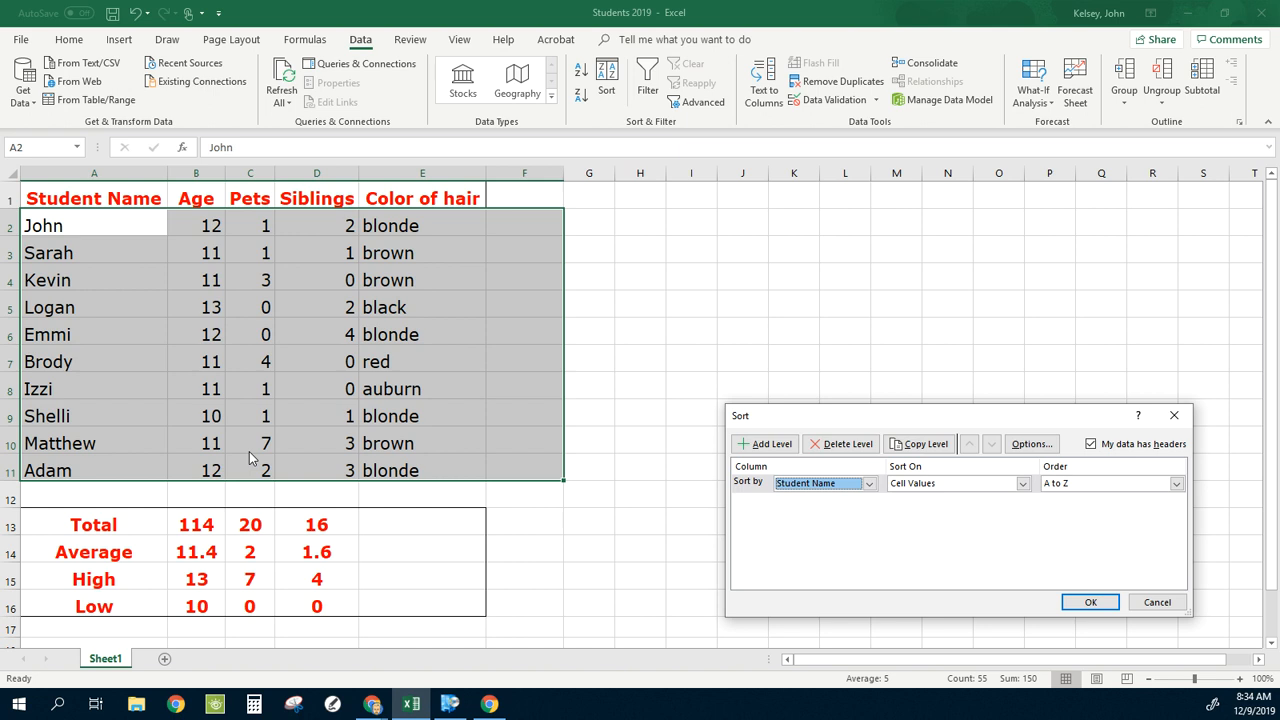
click(1093, 602)
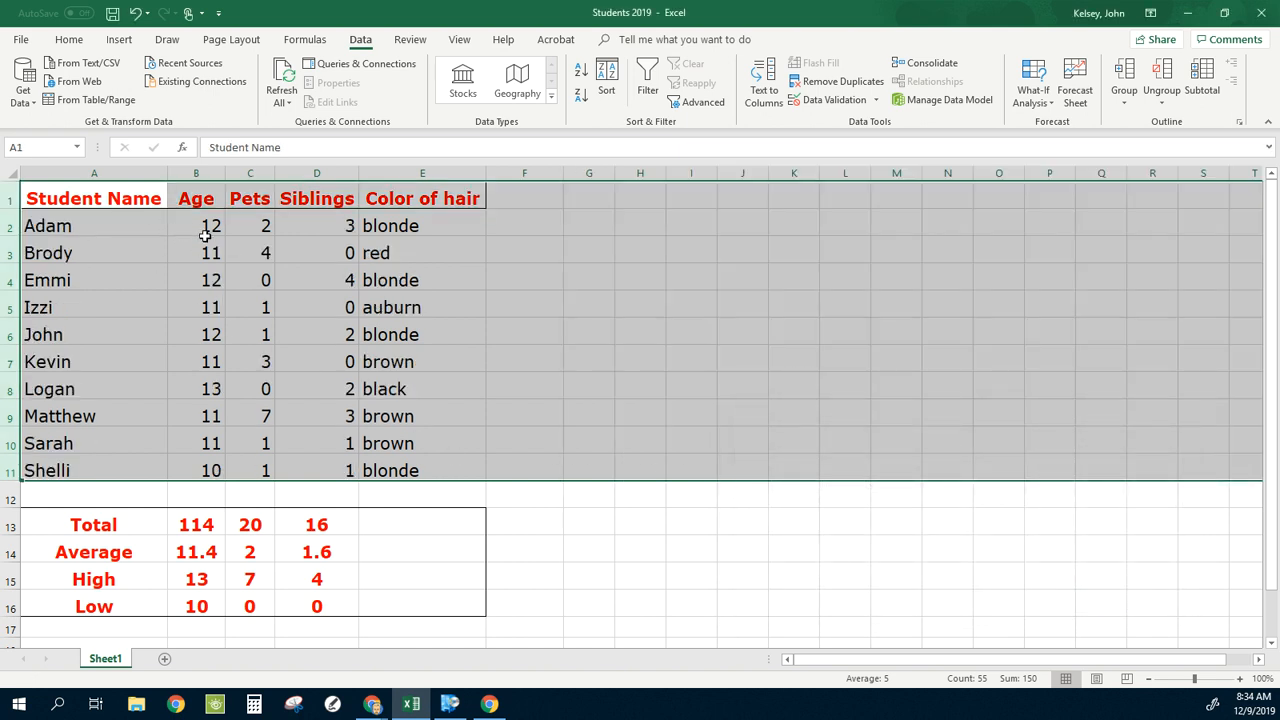
- Check the alphabetical order of the student names in A2:A11
drag(109, 226, 95, 463)
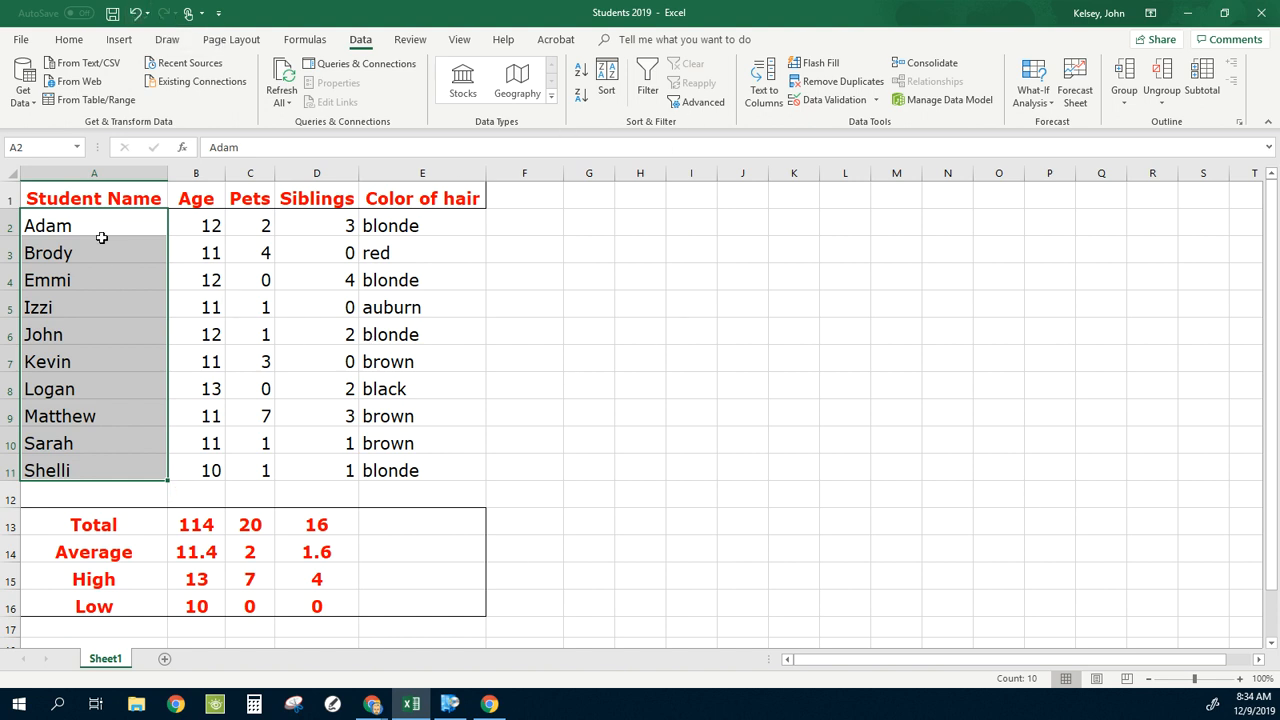
drag(87, 227, 94, 466)
click(618, 434)
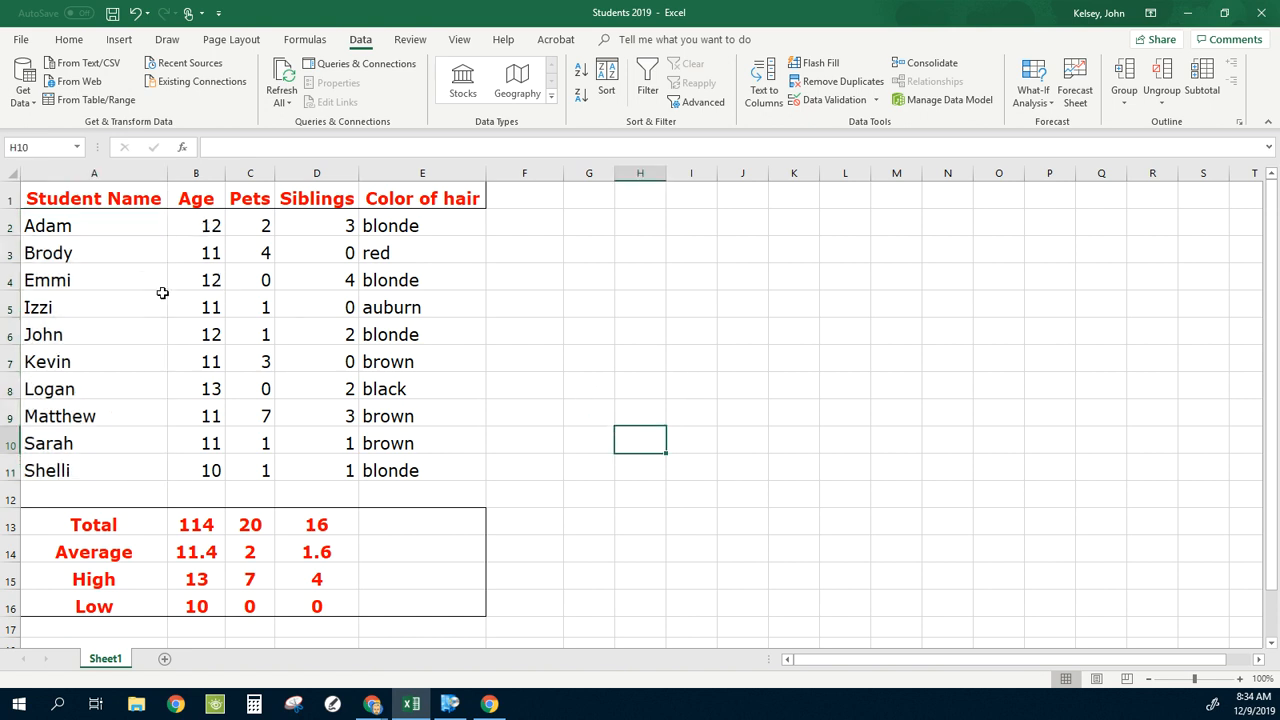
- Switch to the Google Slides presentation on chart types and review what pie, line and column charts are best for
click(74, 198)
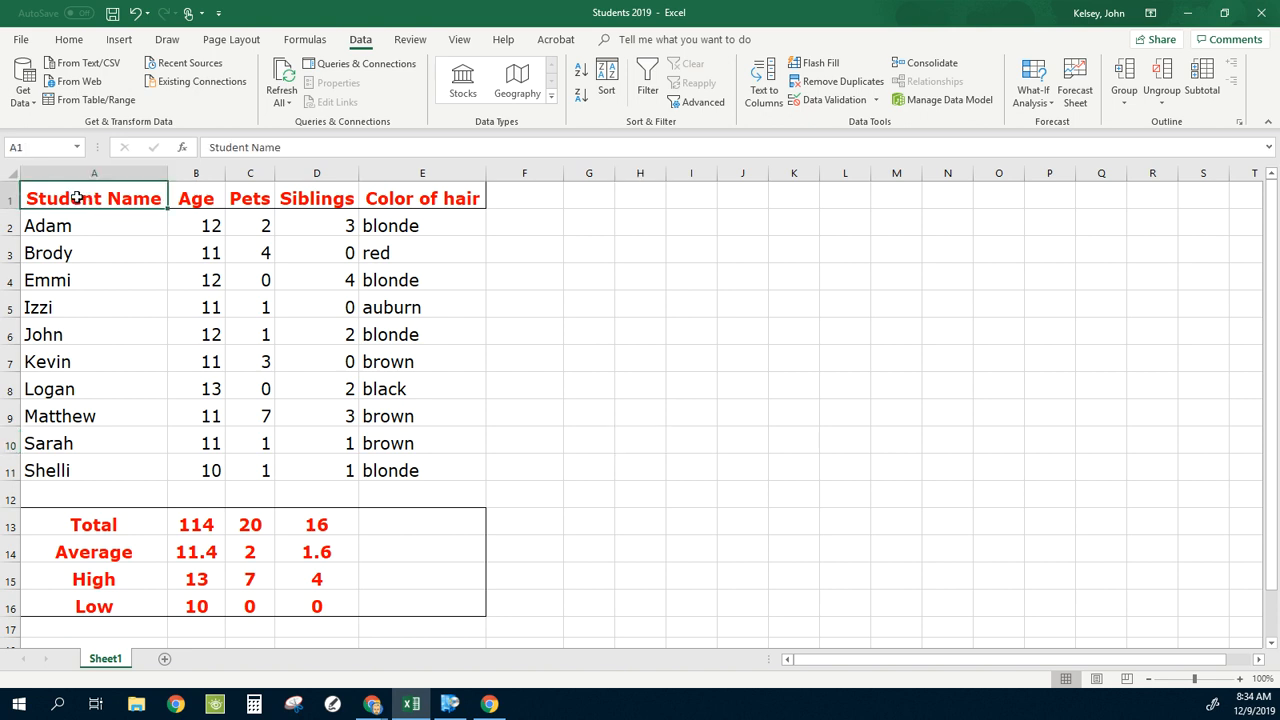
drag(77, 197, 335, 467)
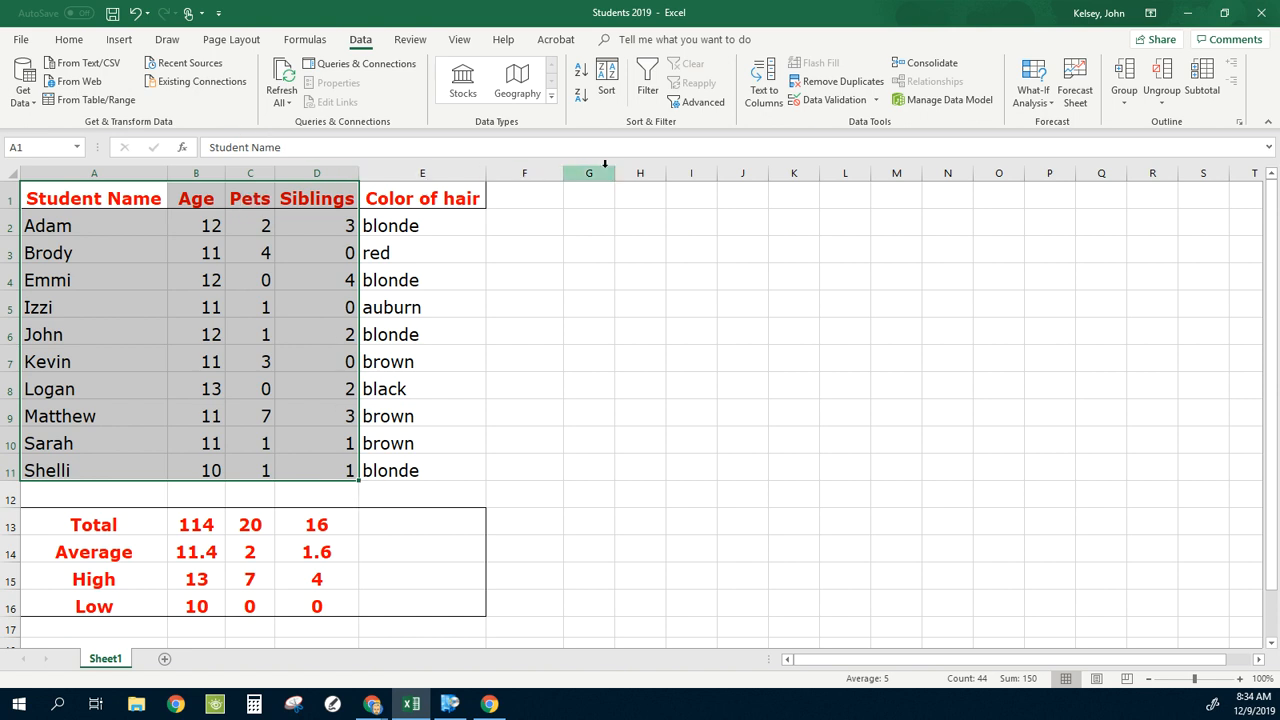
click(120, 40)
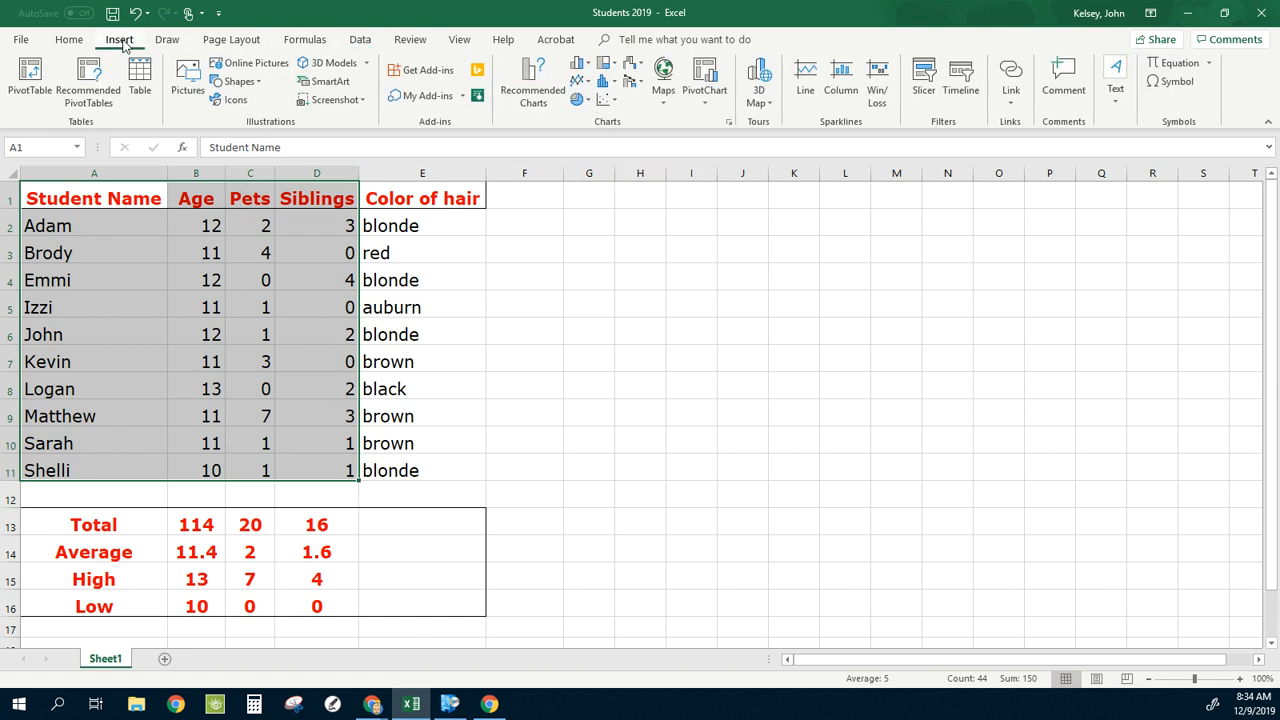
key(ctrl+q)
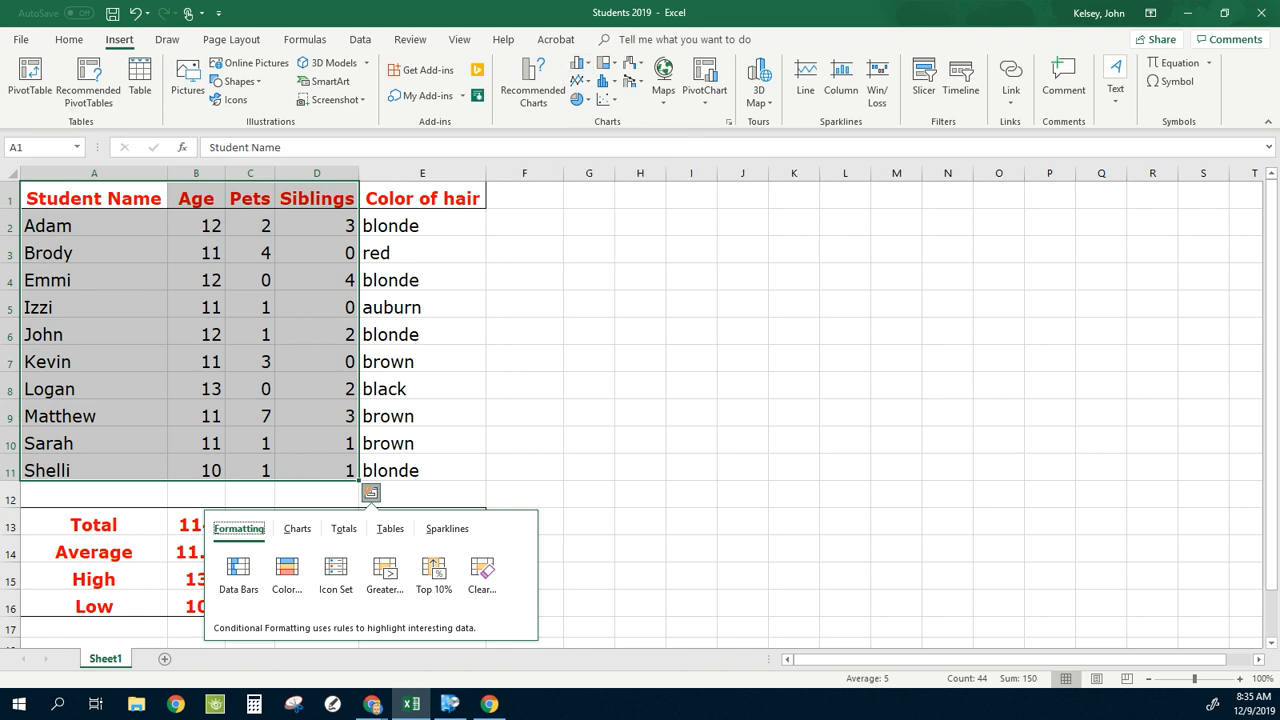
drag(0, 12, 602, 2)
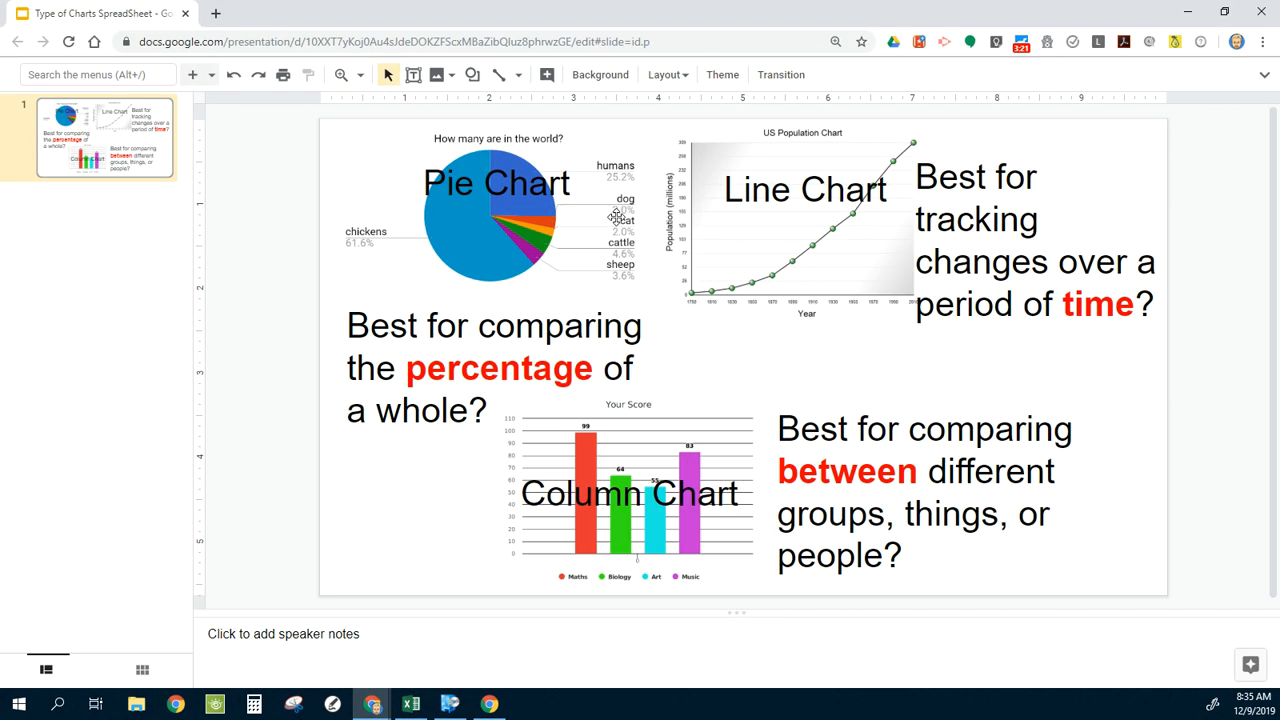
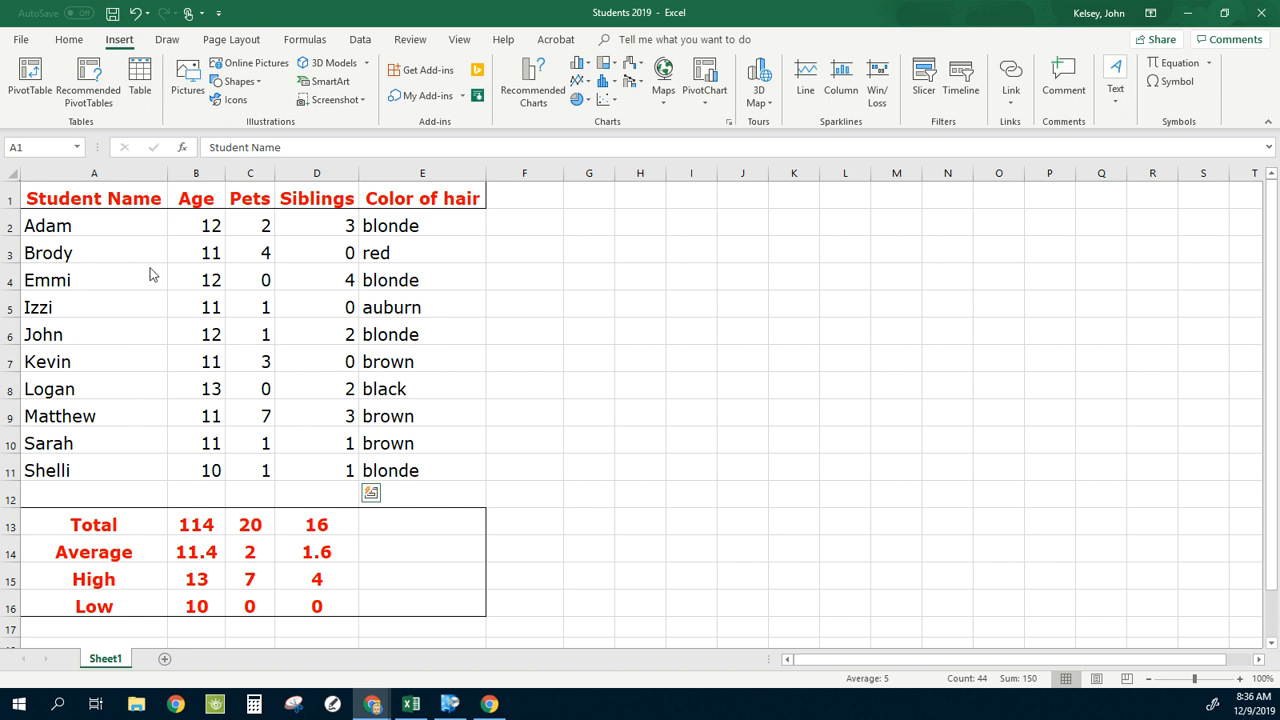
- In the Excel workbook, insert a 3-D Clustered Column chart from A1:D11 and place it beside the student table
click(99, 191)
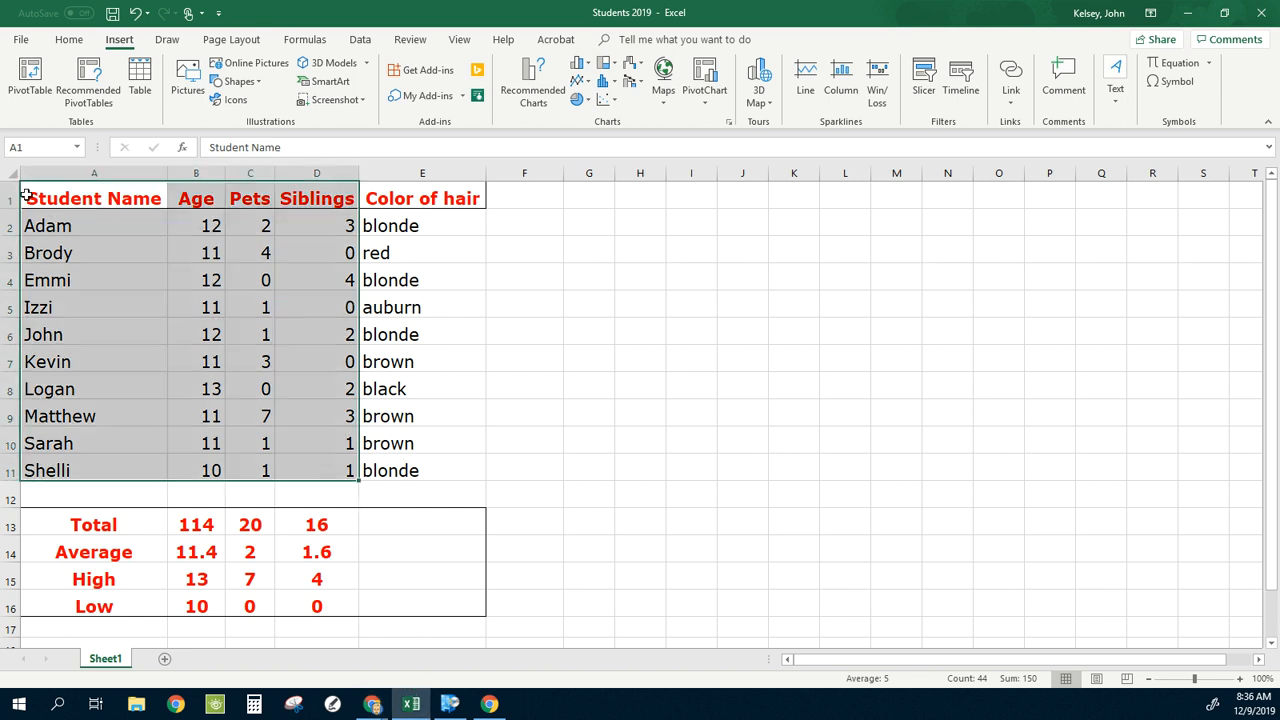
click(74, 194)
drag(77, 196, 310, 469)
click(590, 67)
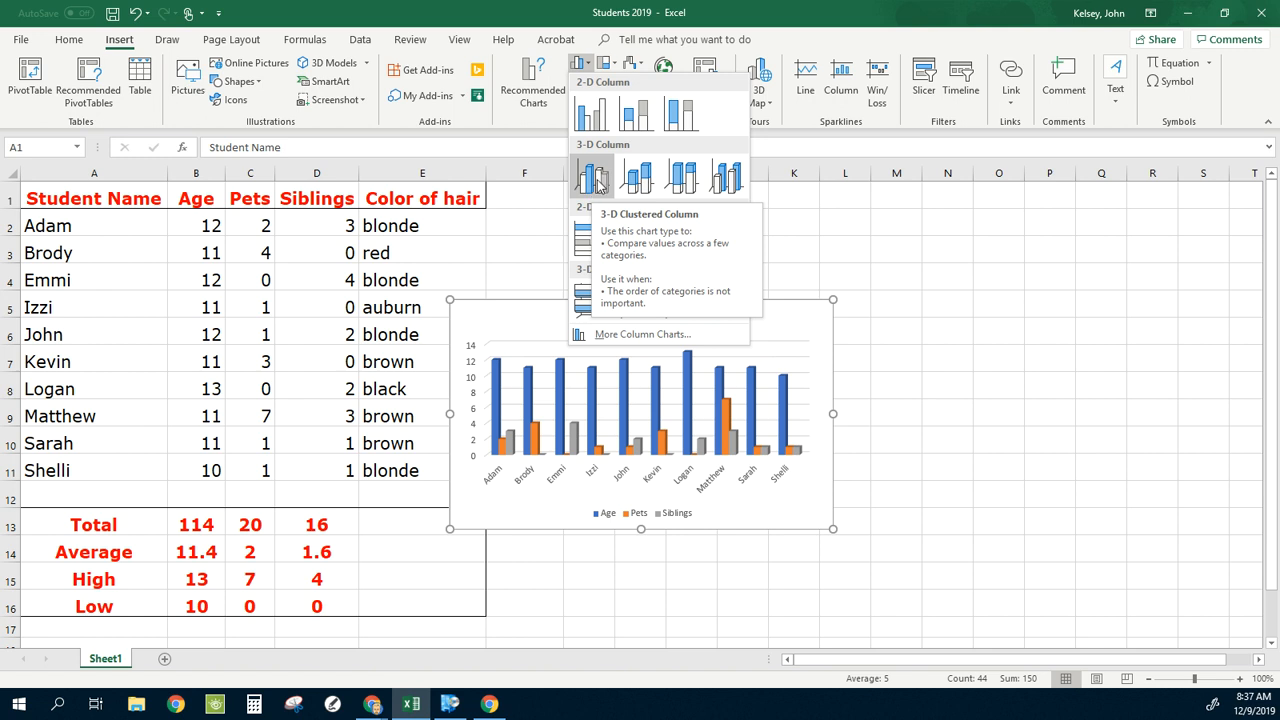
click(596, 178)
drag(735, 308, 802, 206)
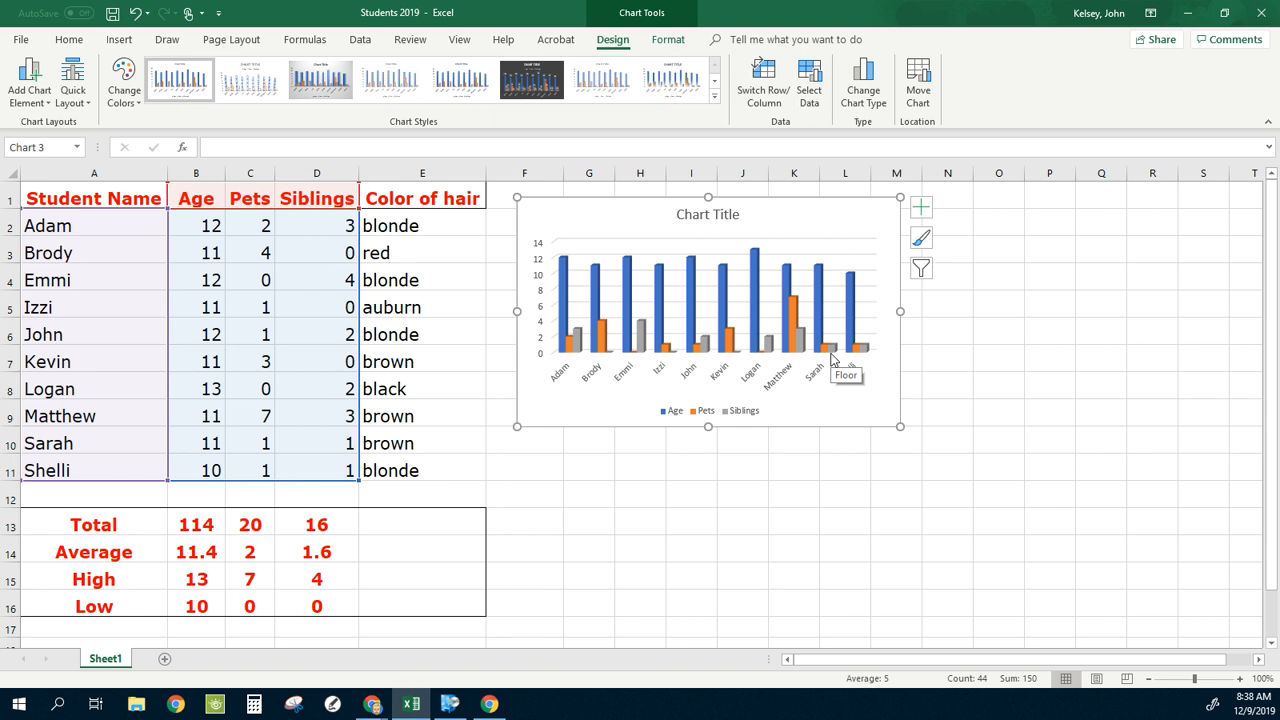
- Move the 3-D column chart slightly downward and delete it from the sheet
click(1003, 334)
click(808, 232)
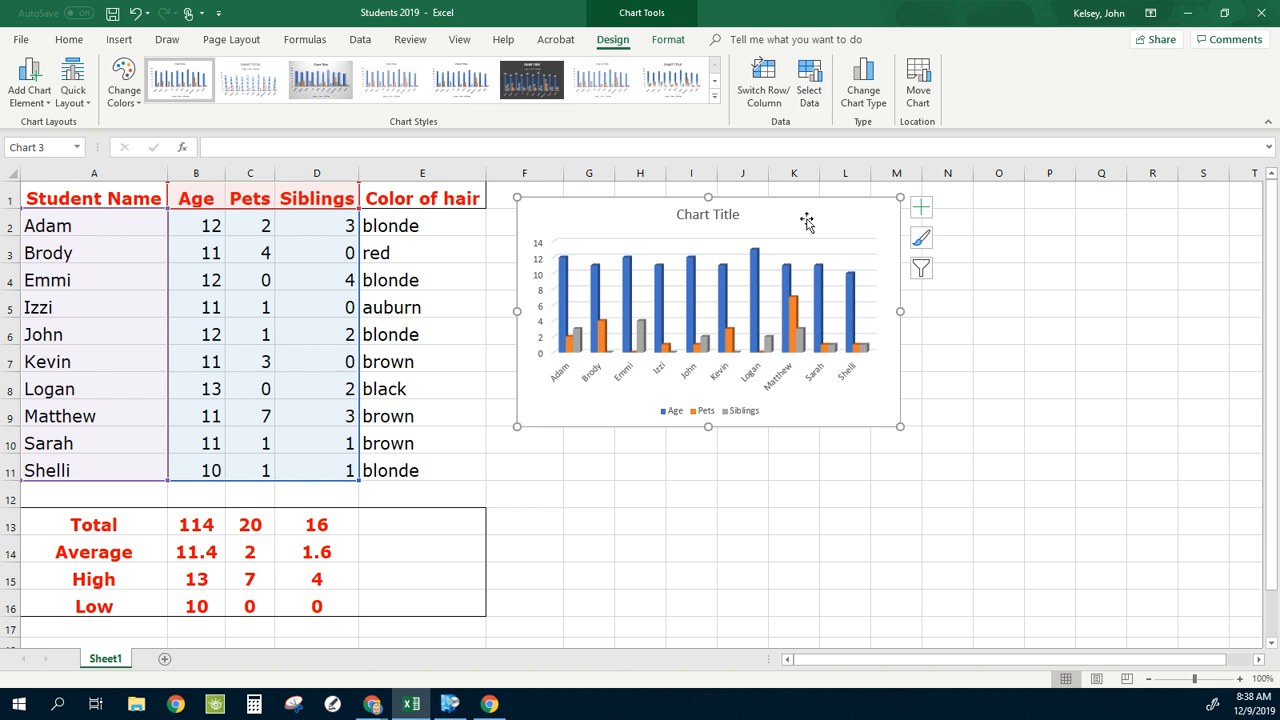
mouse_move(812, 218)
mouse_down()
mouse_move(812, 250)
mouse_move(819, 233)
mouse_up()
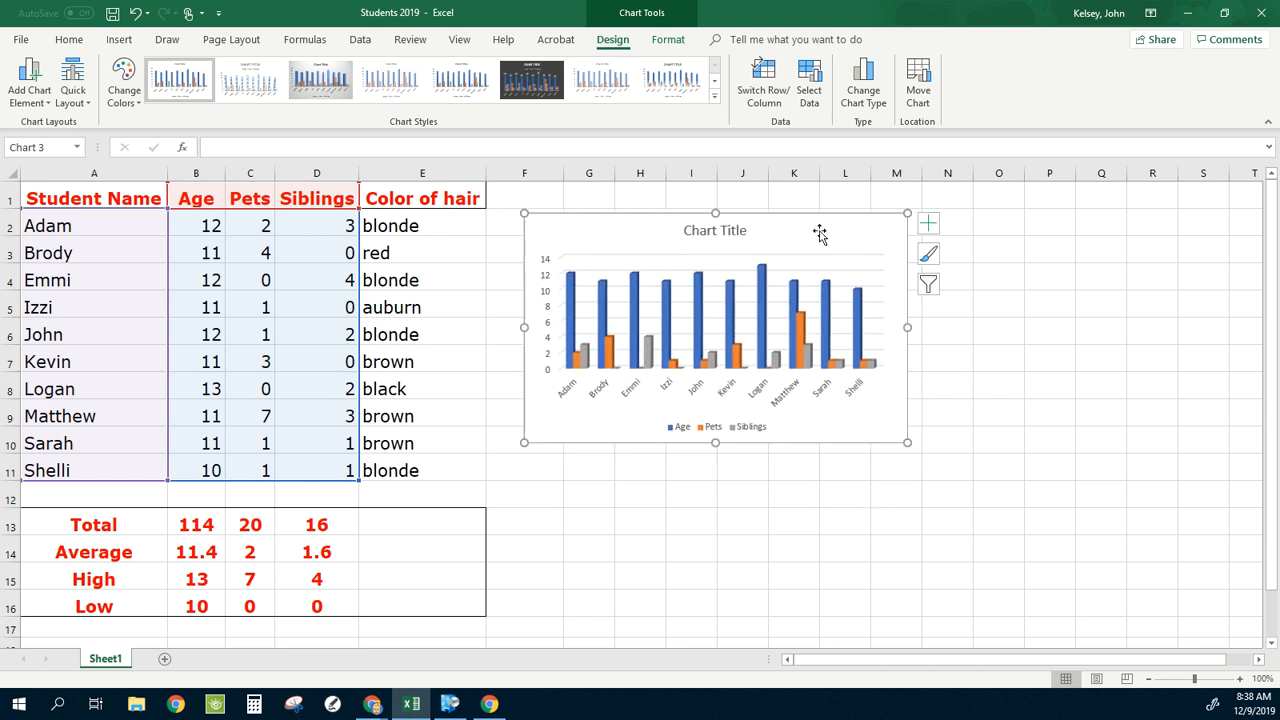
key(Delete)
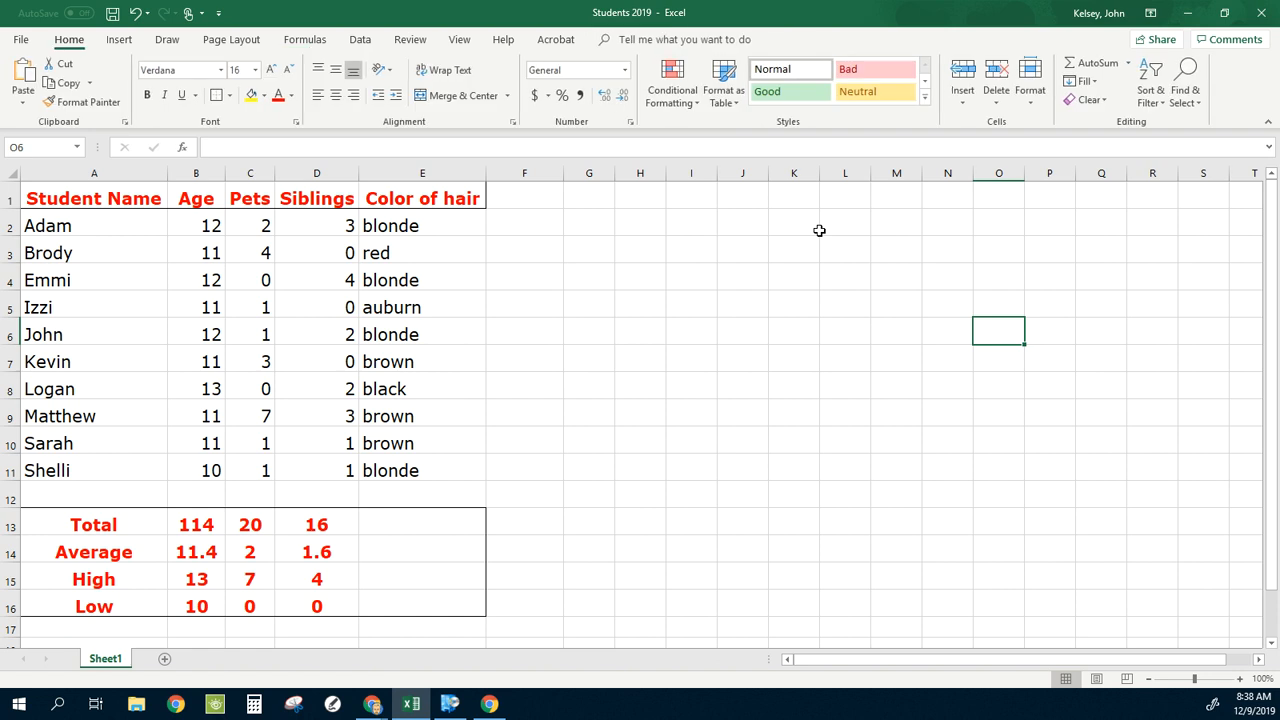
click(819, 231)
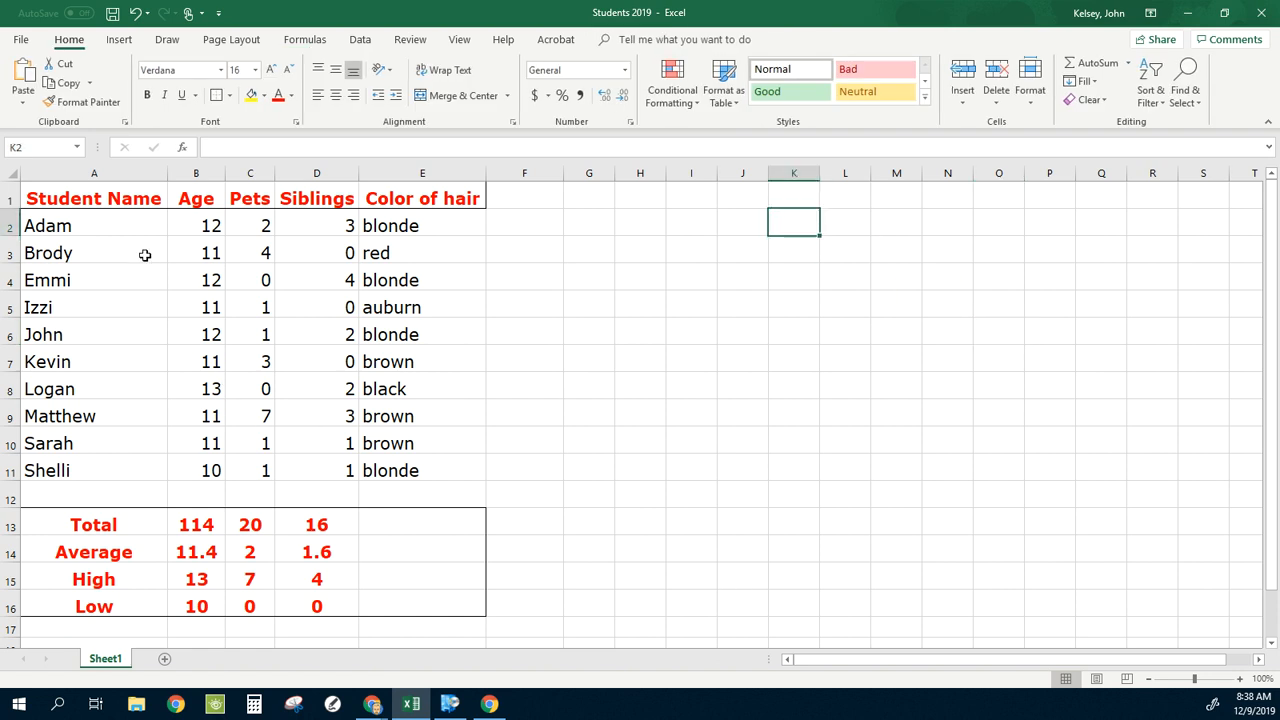
- Insert a 2-D Clustered Column chart from the names and ages in A1:B11 and place it beside the student table
click(116, 197)
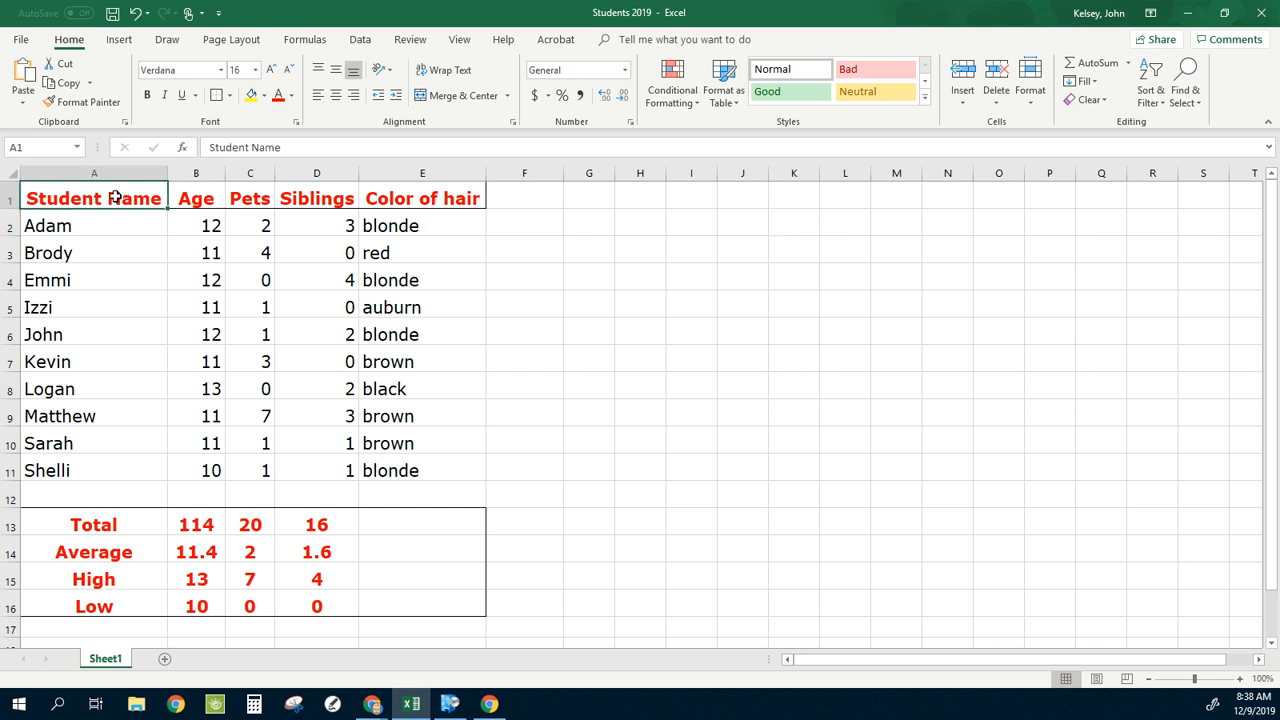
drag(116, 197, 209, 471)
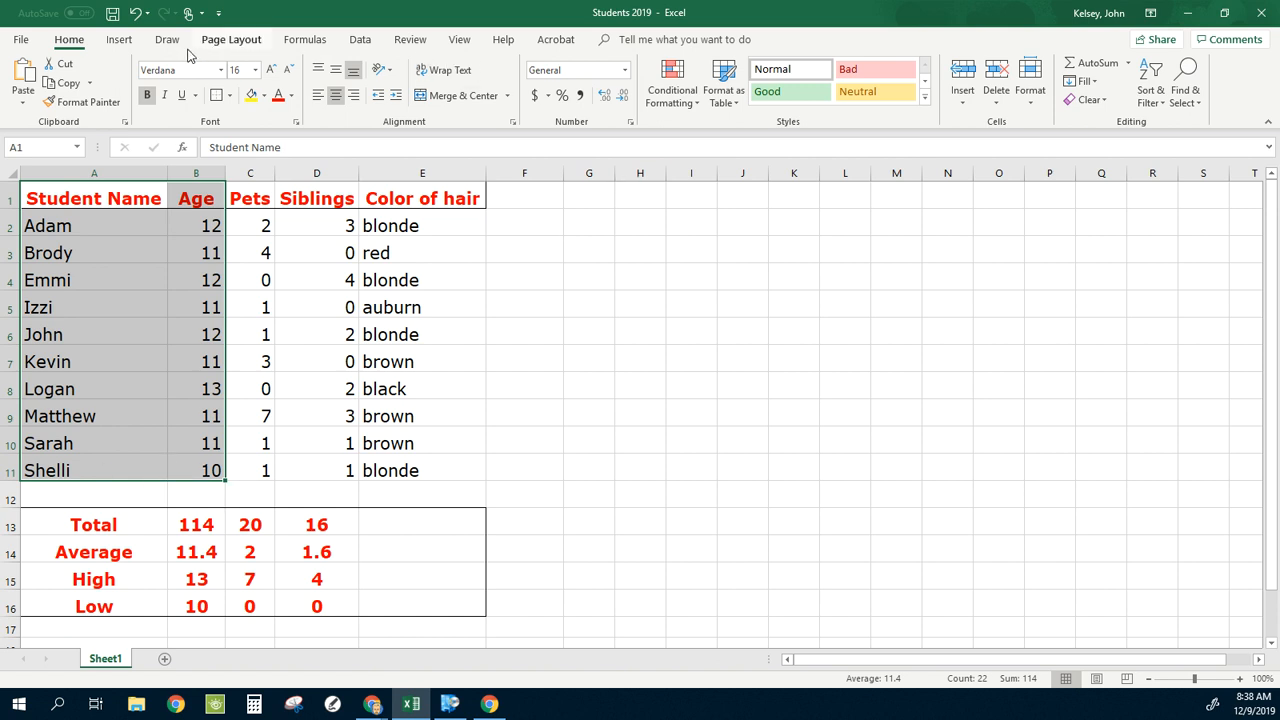
click(119, 40)
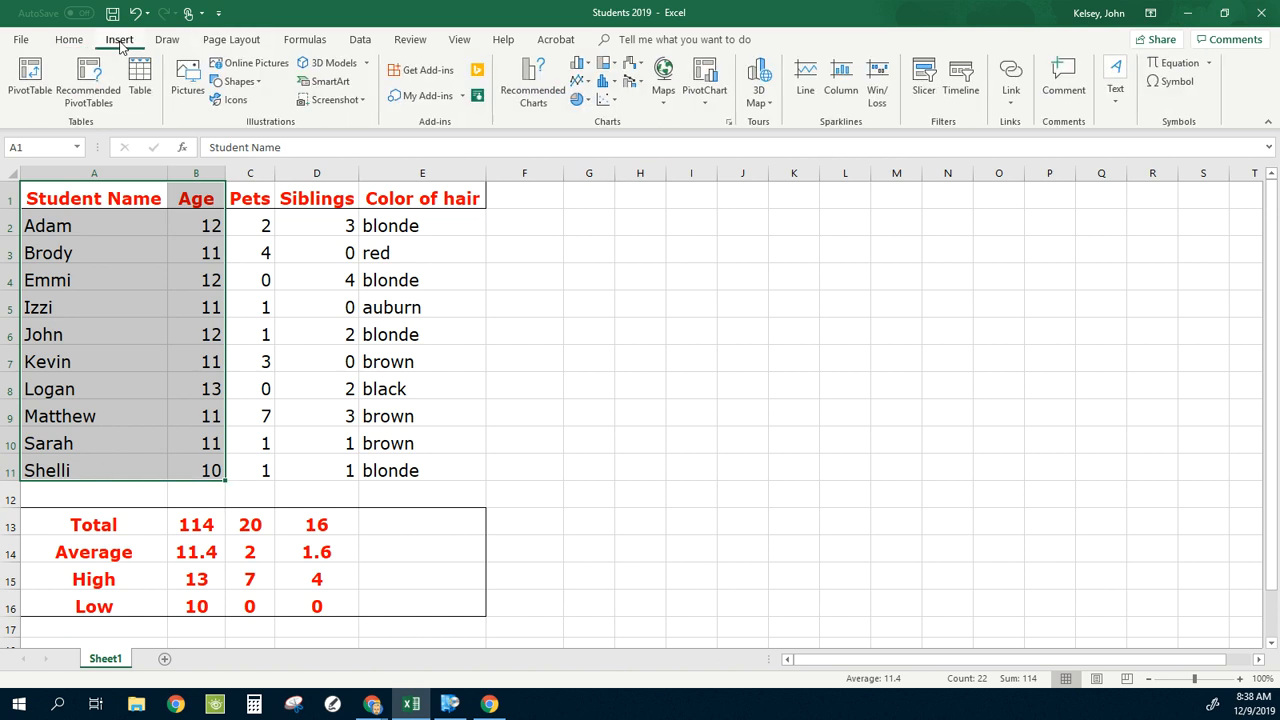
click(590, 66)
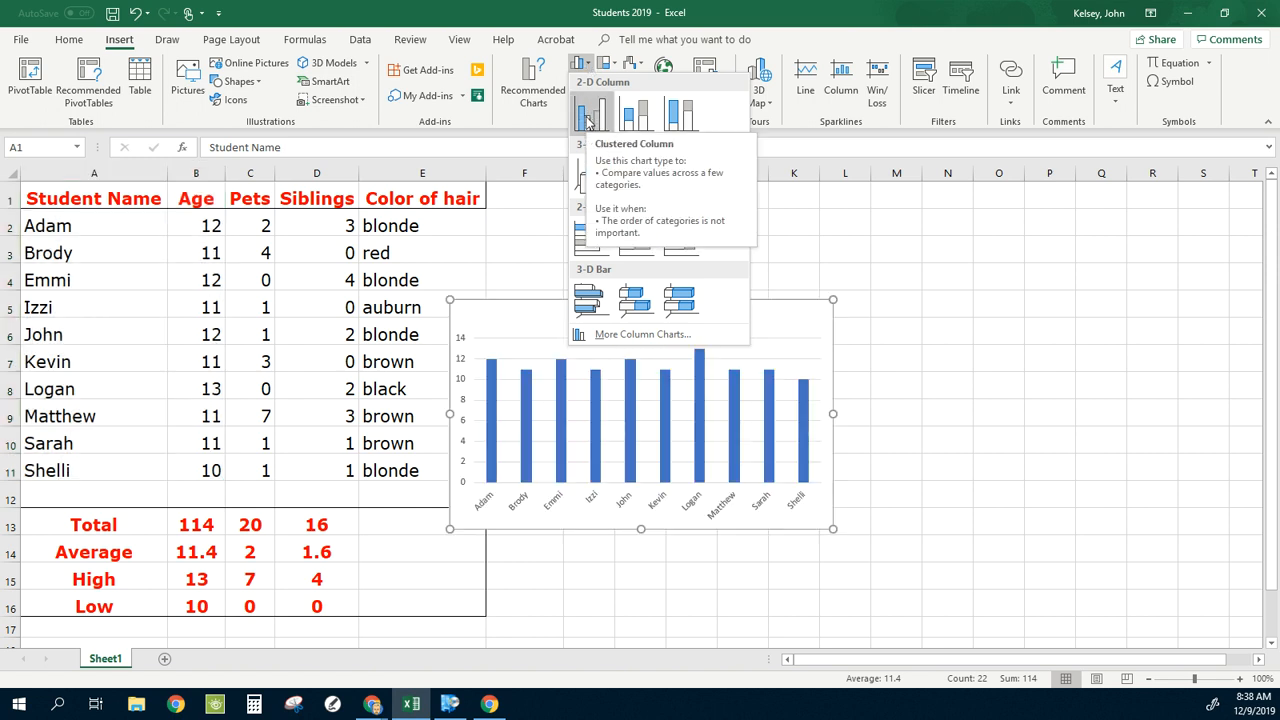
click(588, 118)
drag(709, 306, 789, 208)
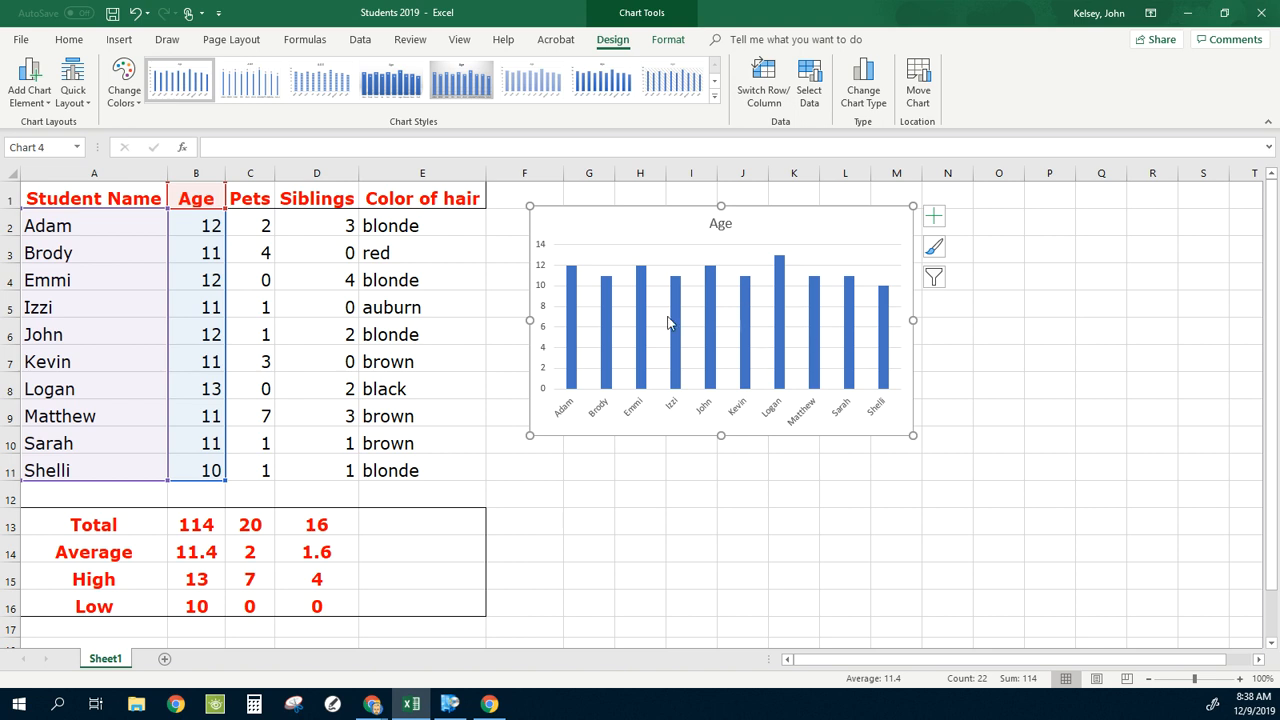
- Change the title of the age column chart to "Student Age"
click(36, 106)
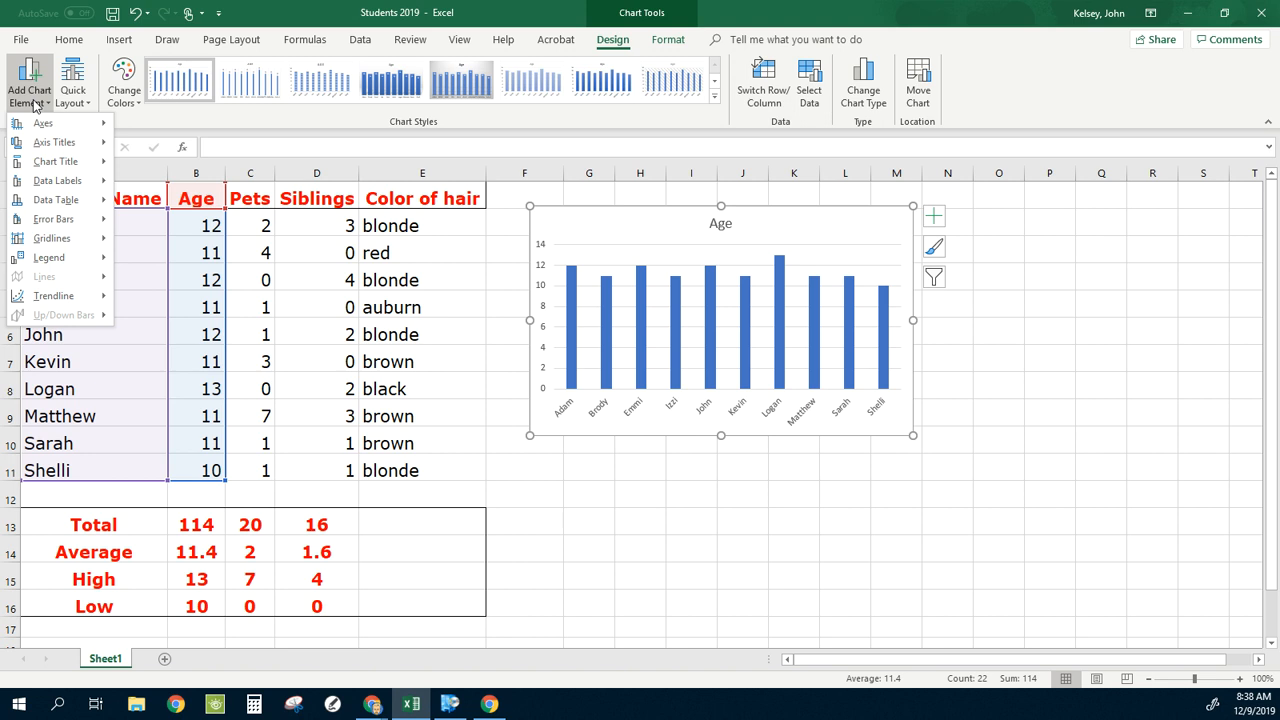
mouse_move(47, 127)
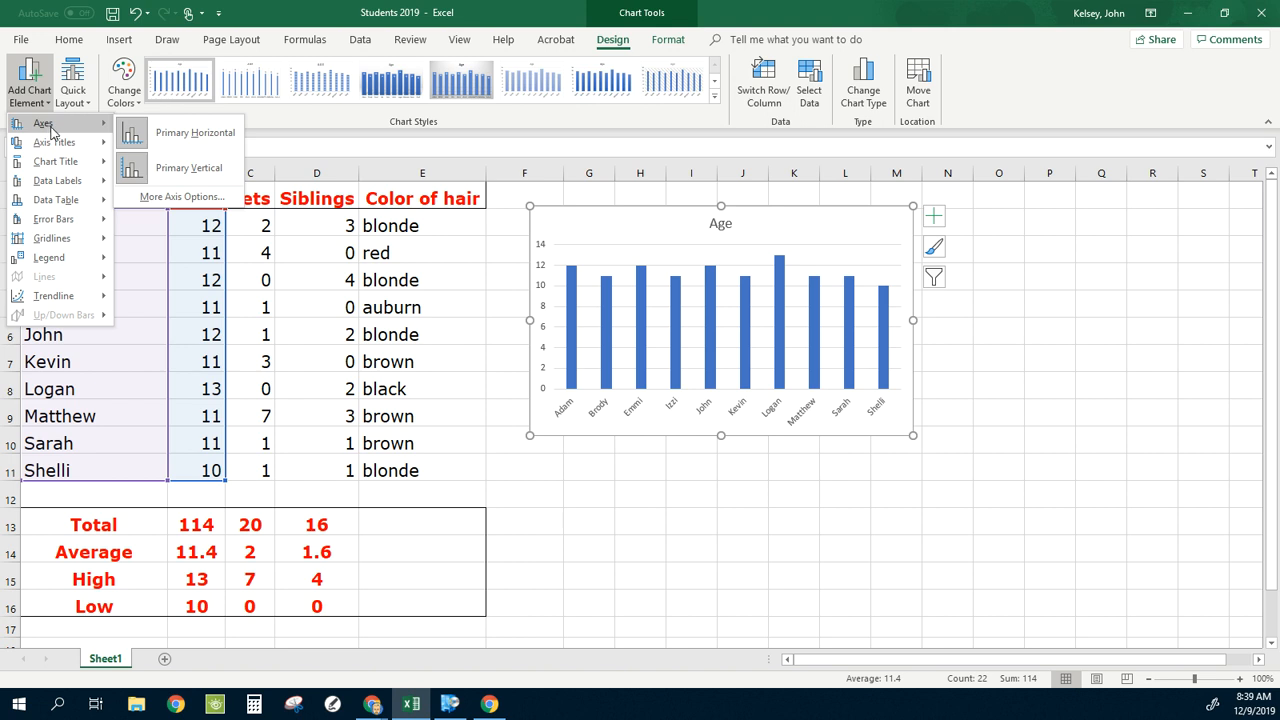
mouse_move(55, 172)
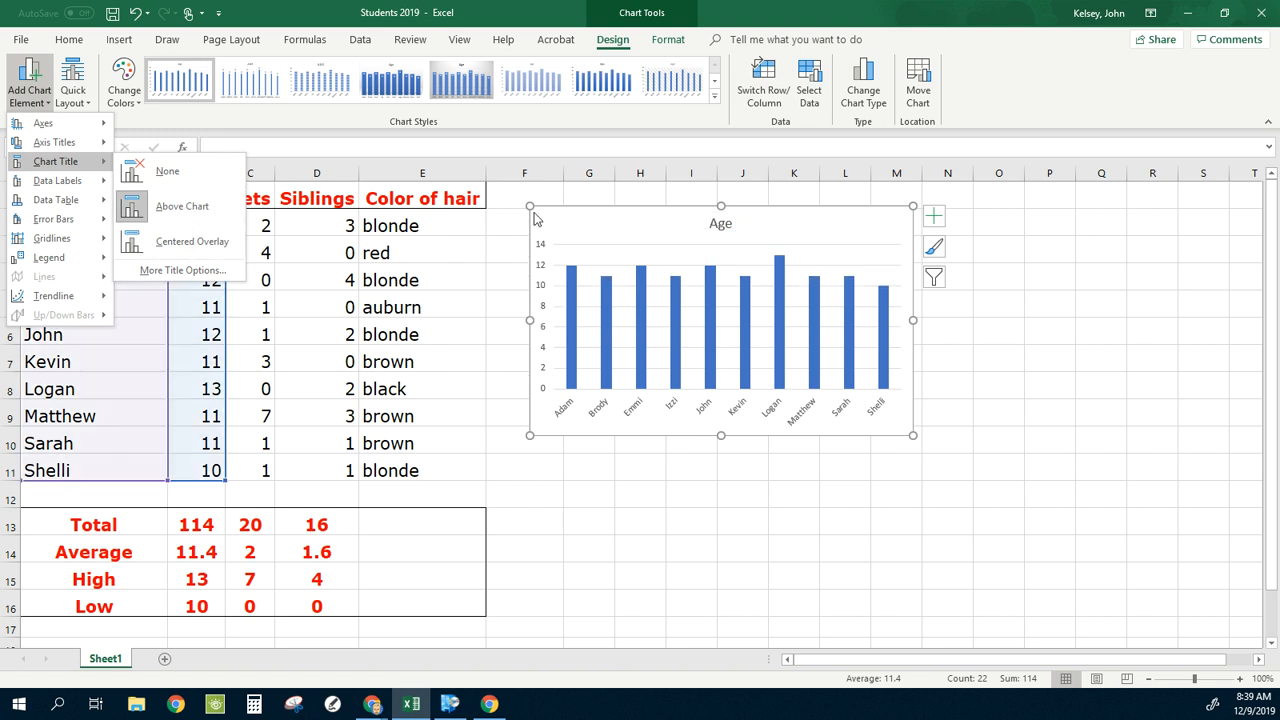
click(721, 226)
double_click(721, 224)
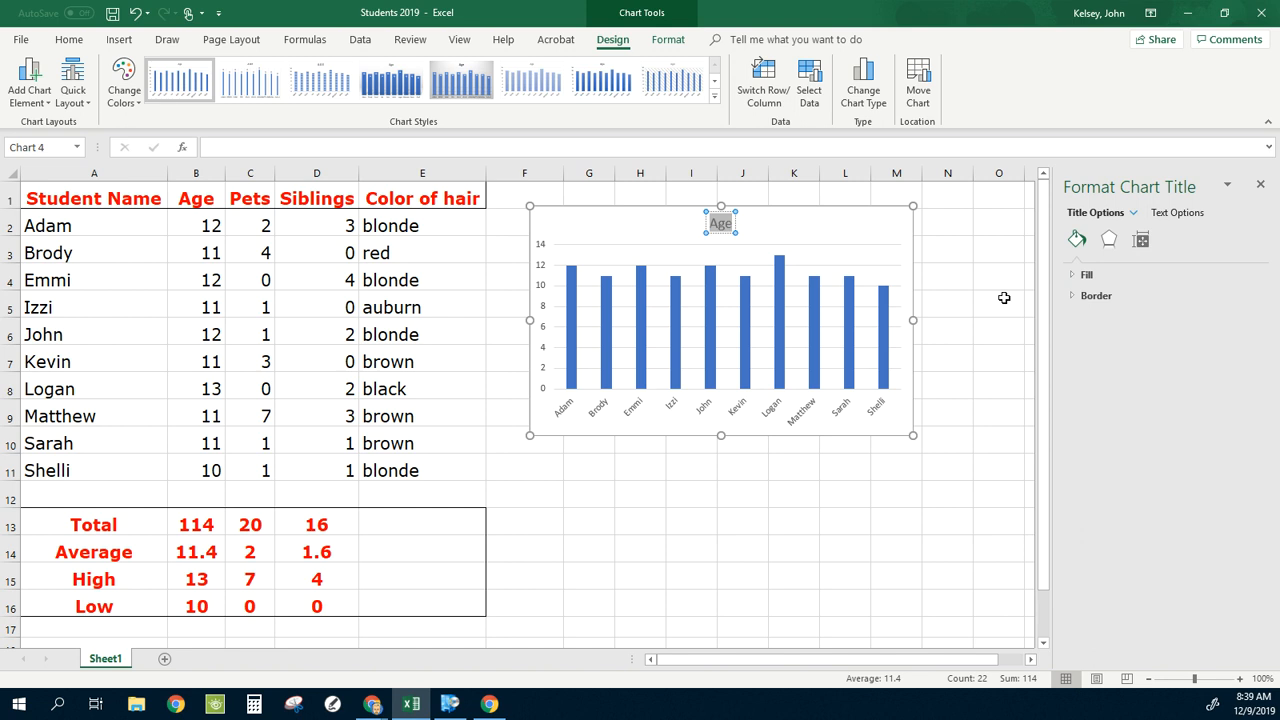
text(Student Age)
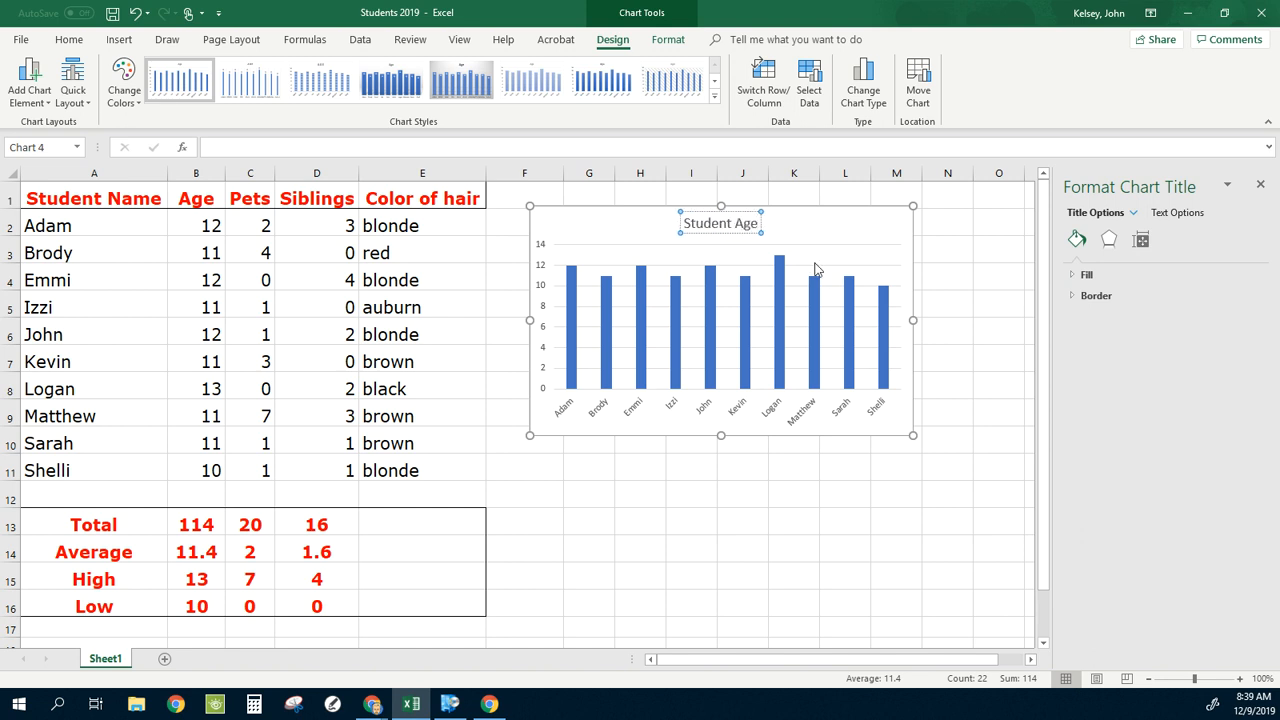
click(948, 232)
- Add Outside End data labels to the Student Age chart and nudge the chart slightly up and to the right
click(830, 229)
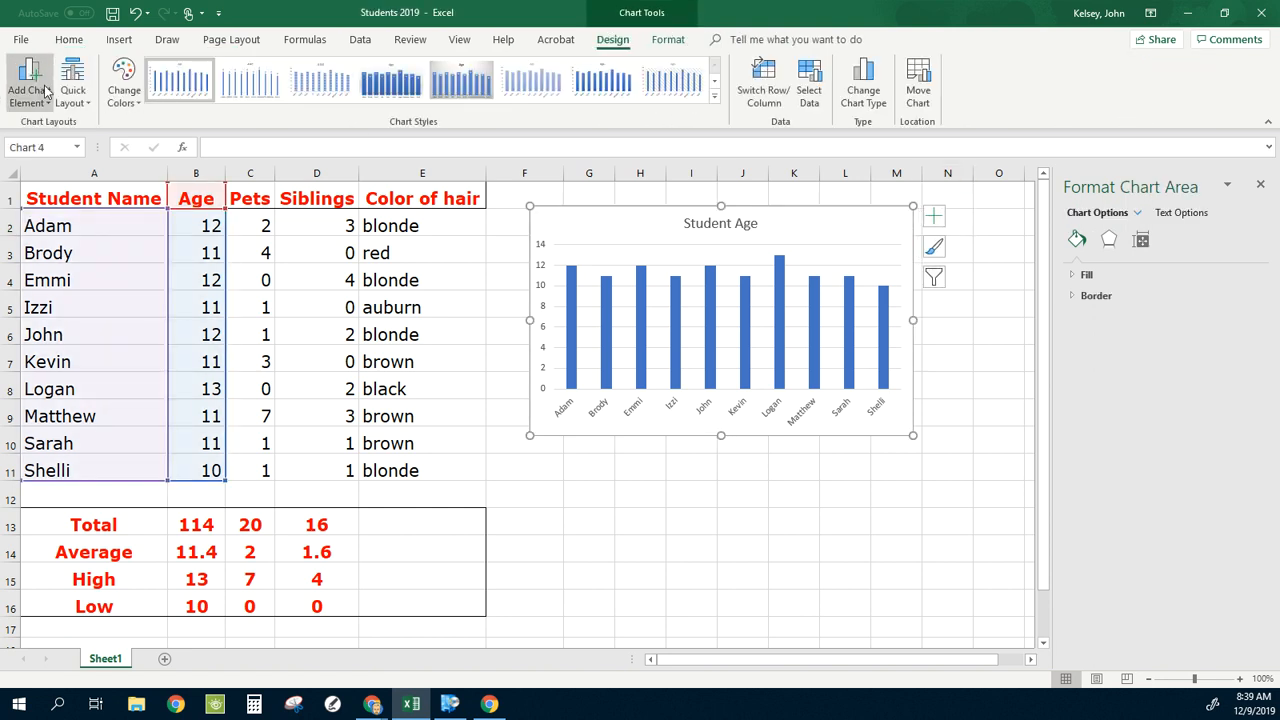
click(47, 103)
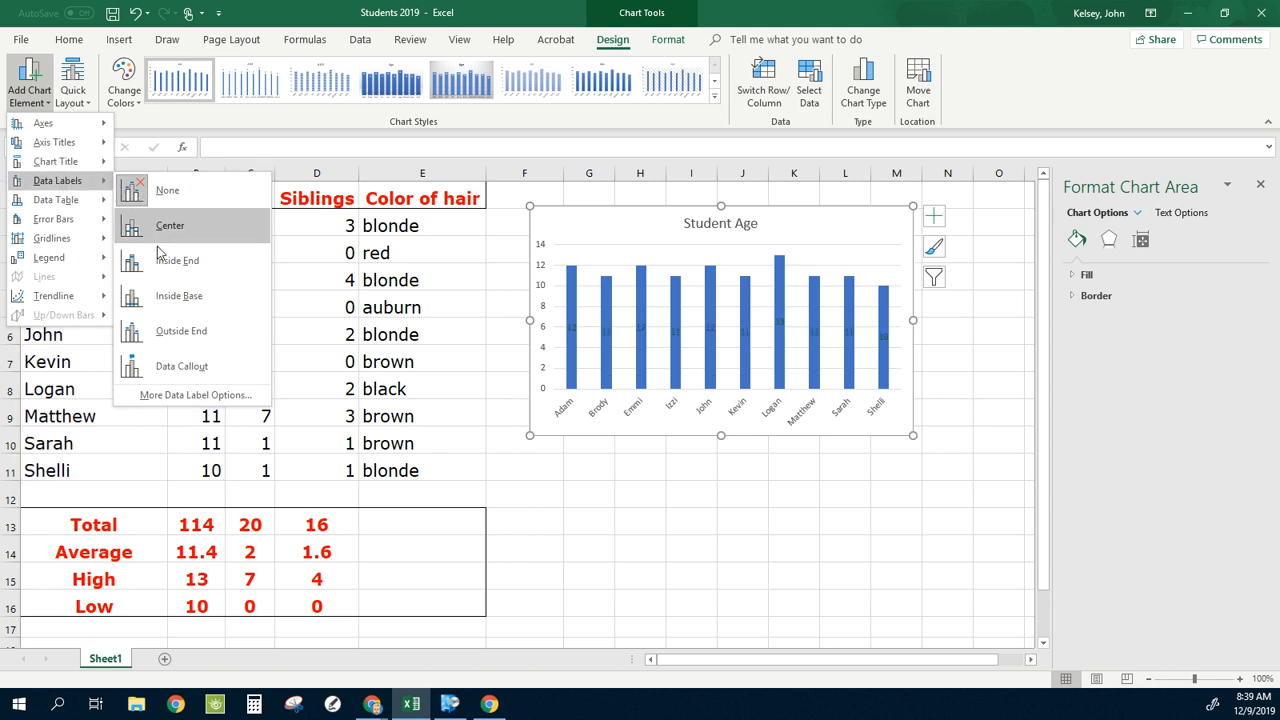
click(194, 343)
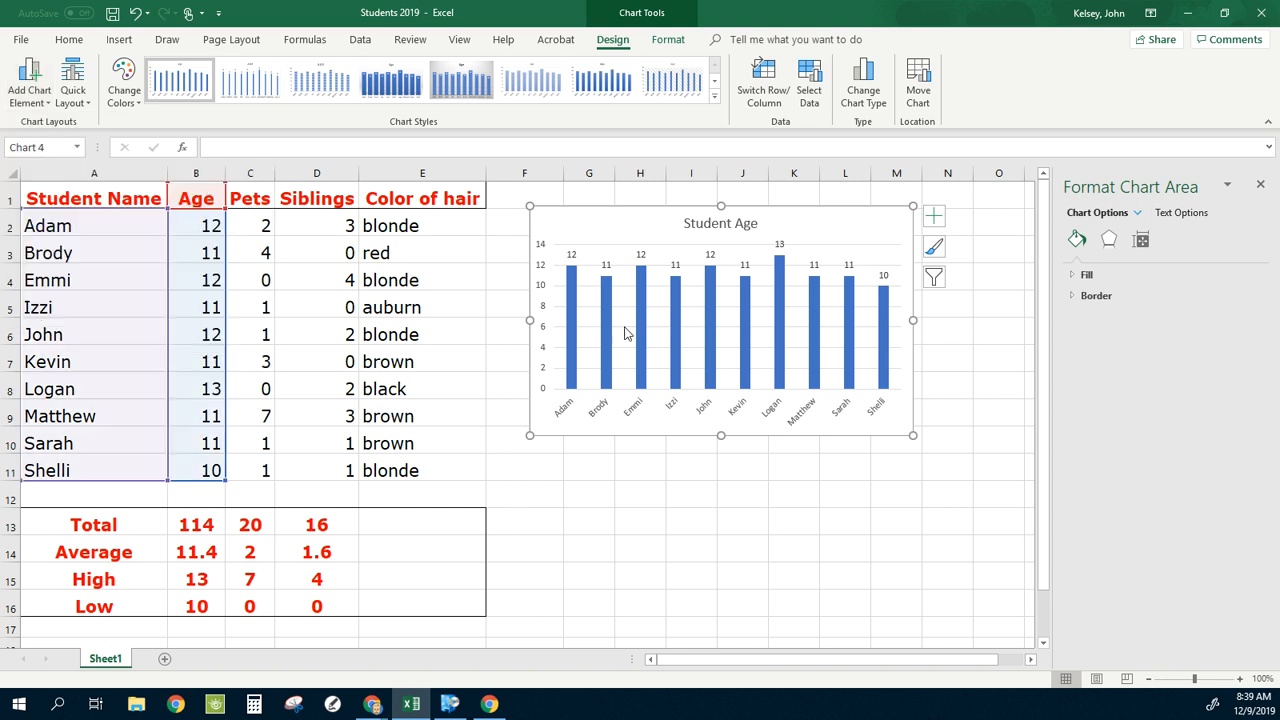
drag(817, 210, 829, 205)
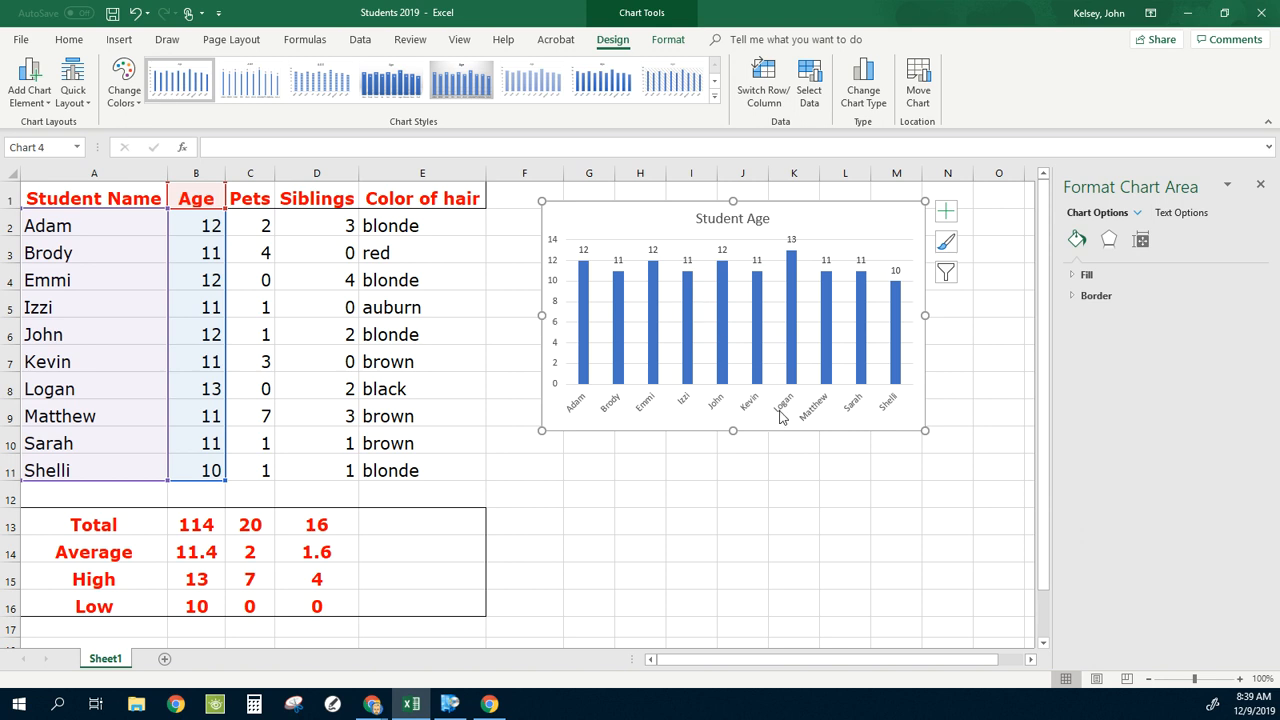
click(671, 474)
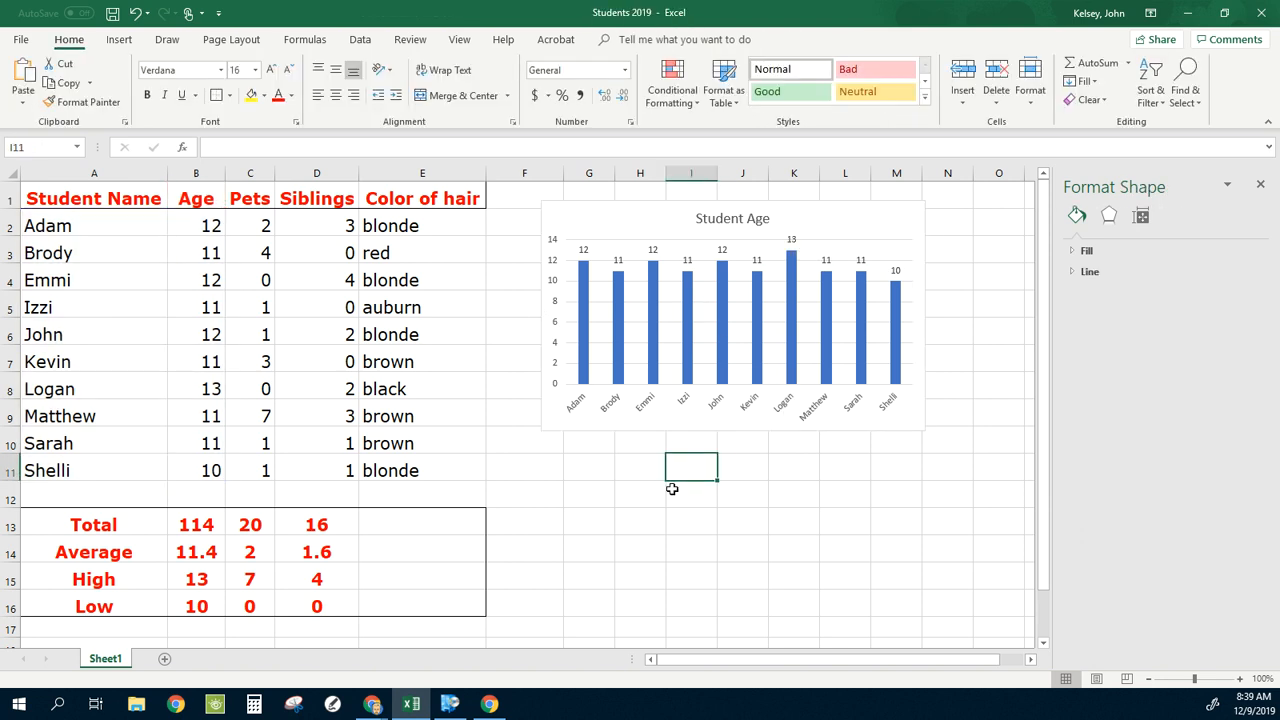
- Insert a 2-D Clustered Column chart from A1:A11 and C1:C11 for the students' pets and place it below the Student Age chart
click(99, 200)
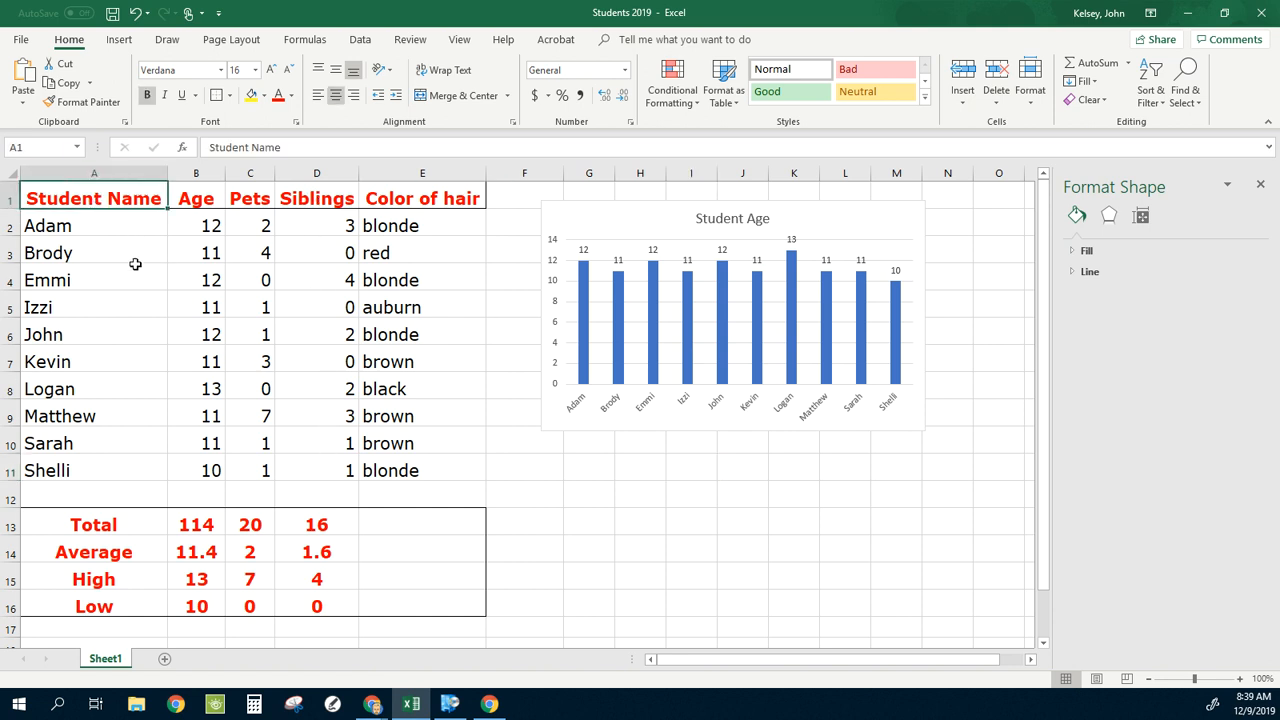
drag(102, 361, 100, 474)
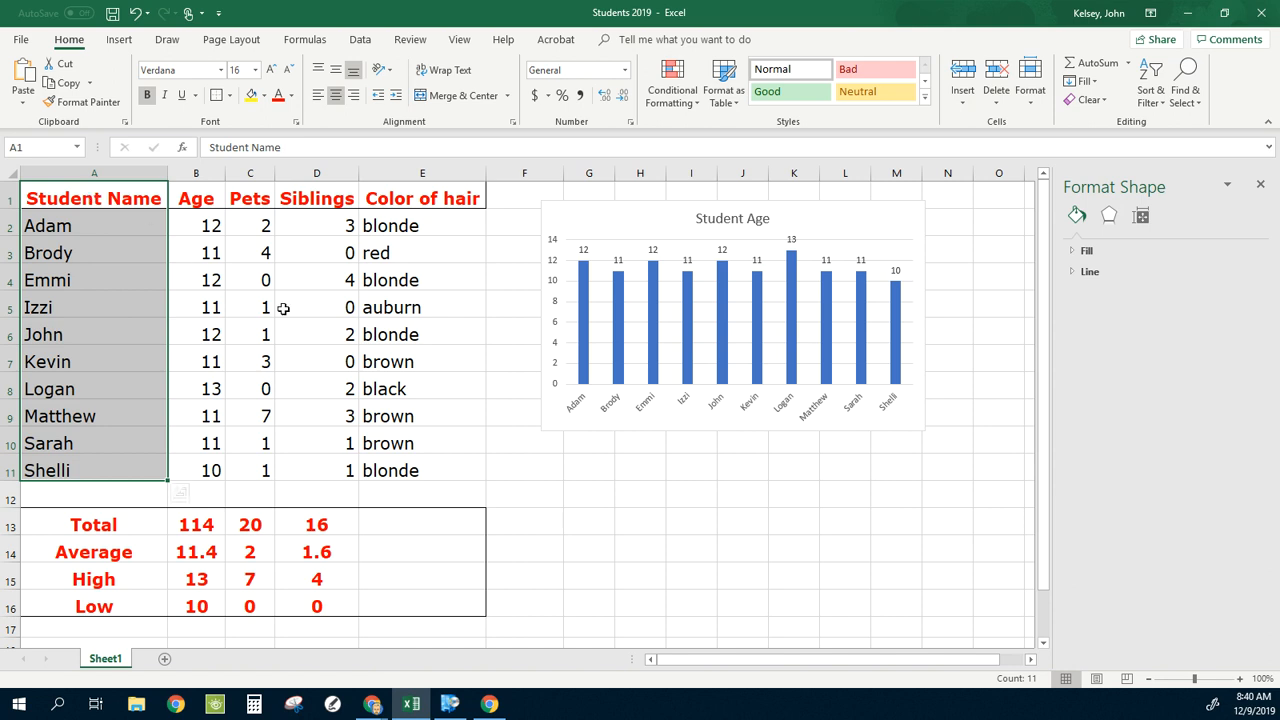
drag(256, 198, 252, 470)
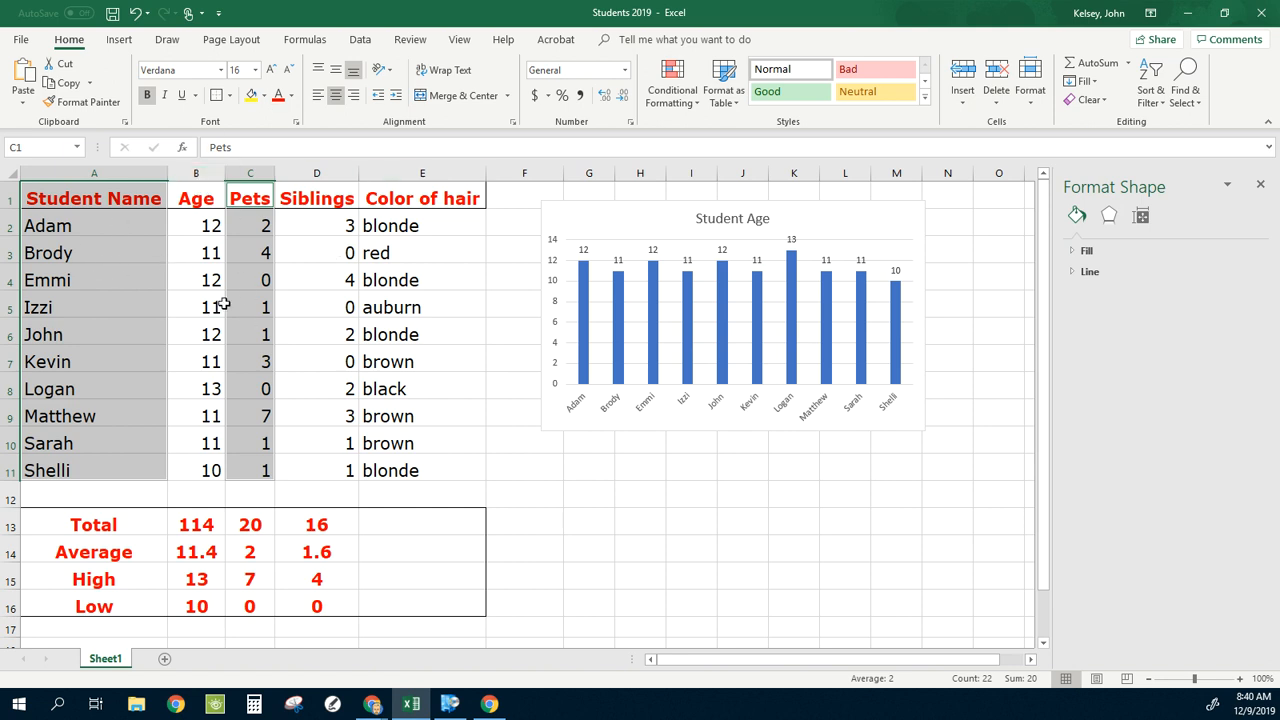
click(119, 40)
click(580, 62)
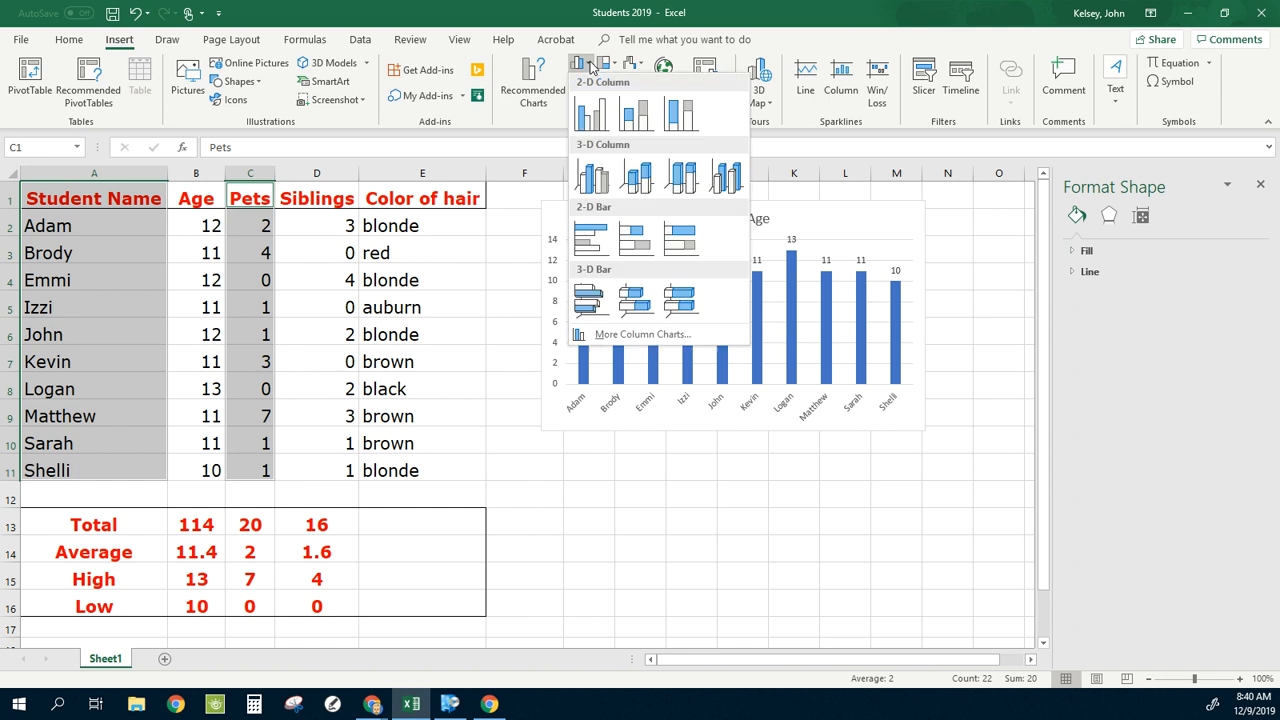
click(591, 113)
drag(560, 306, 737, 457)
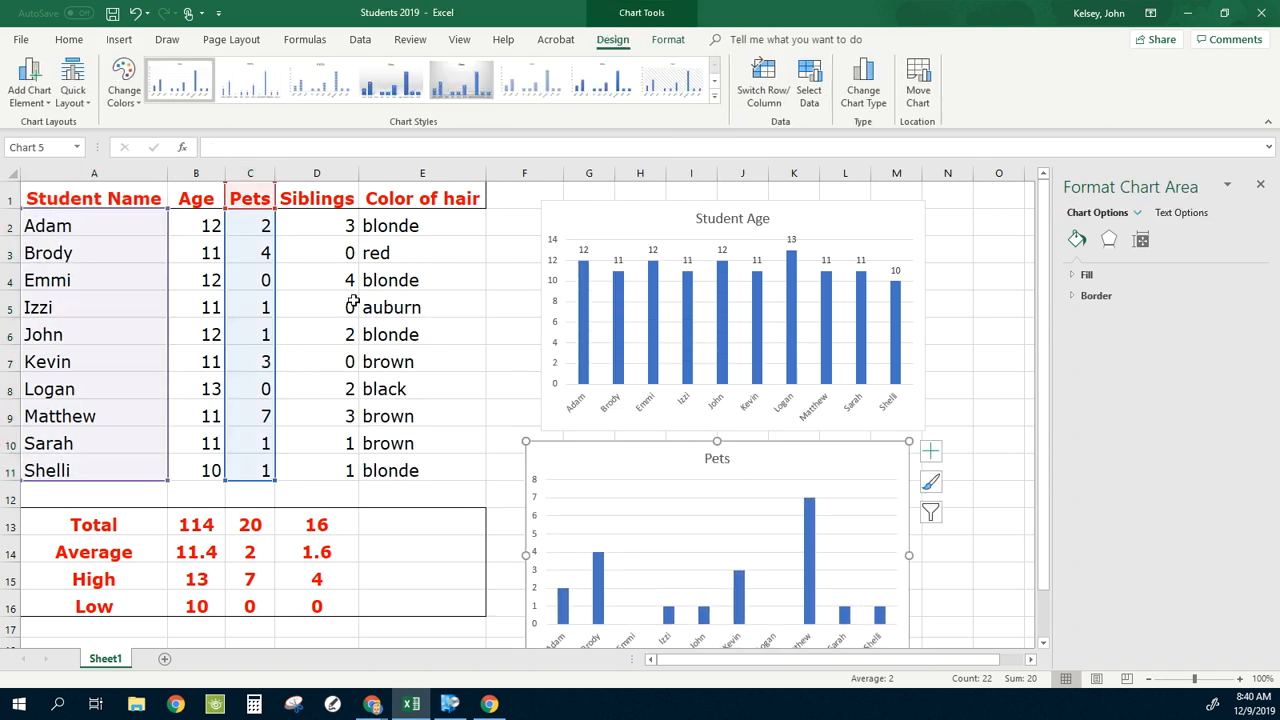
- Add Outside End data labels to the Pets chart and check the whole chart
click(47, 108)
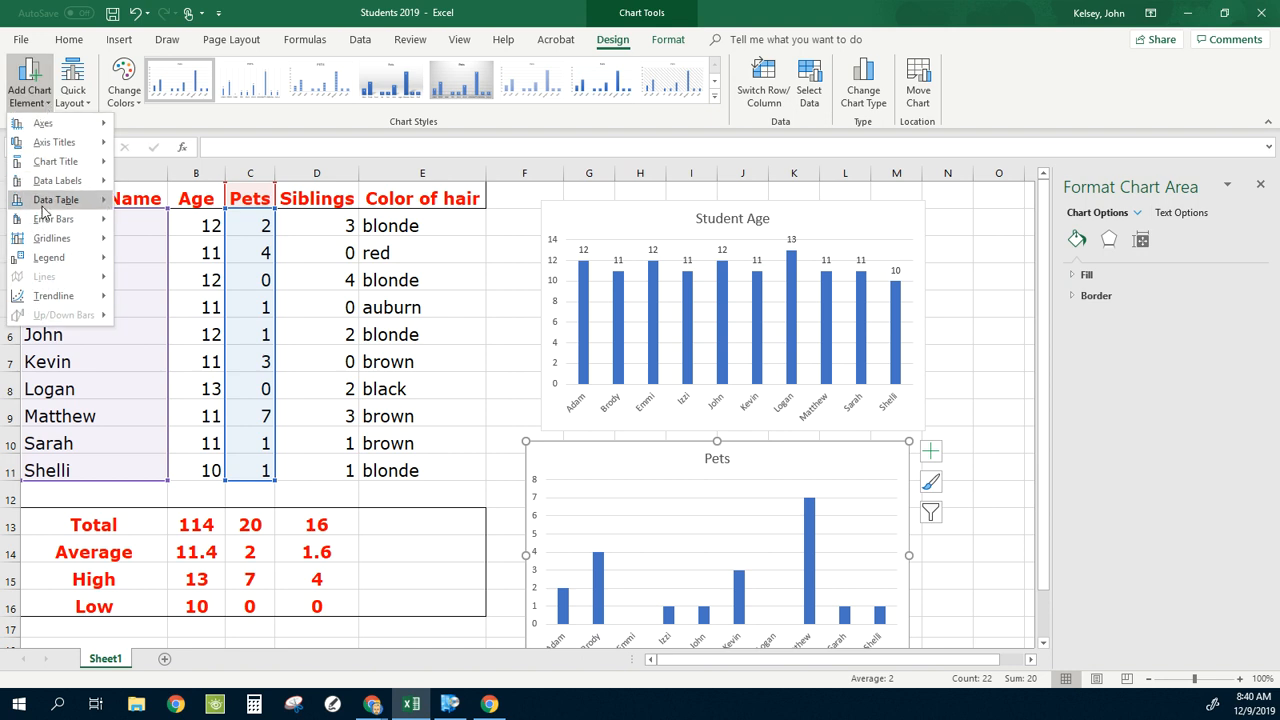
mouse_move(60, 200)
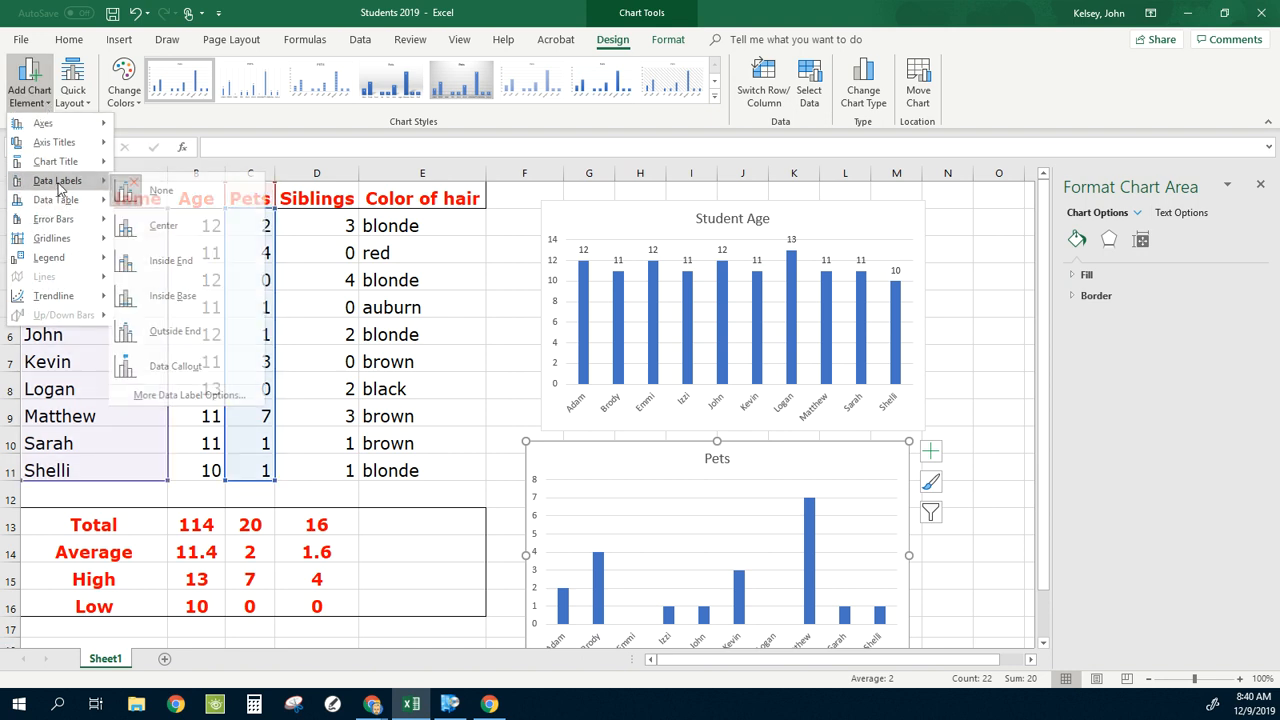
click(177, 332)
scroll(988, 400, down, 1)
scroll(978, 385, down, 2)
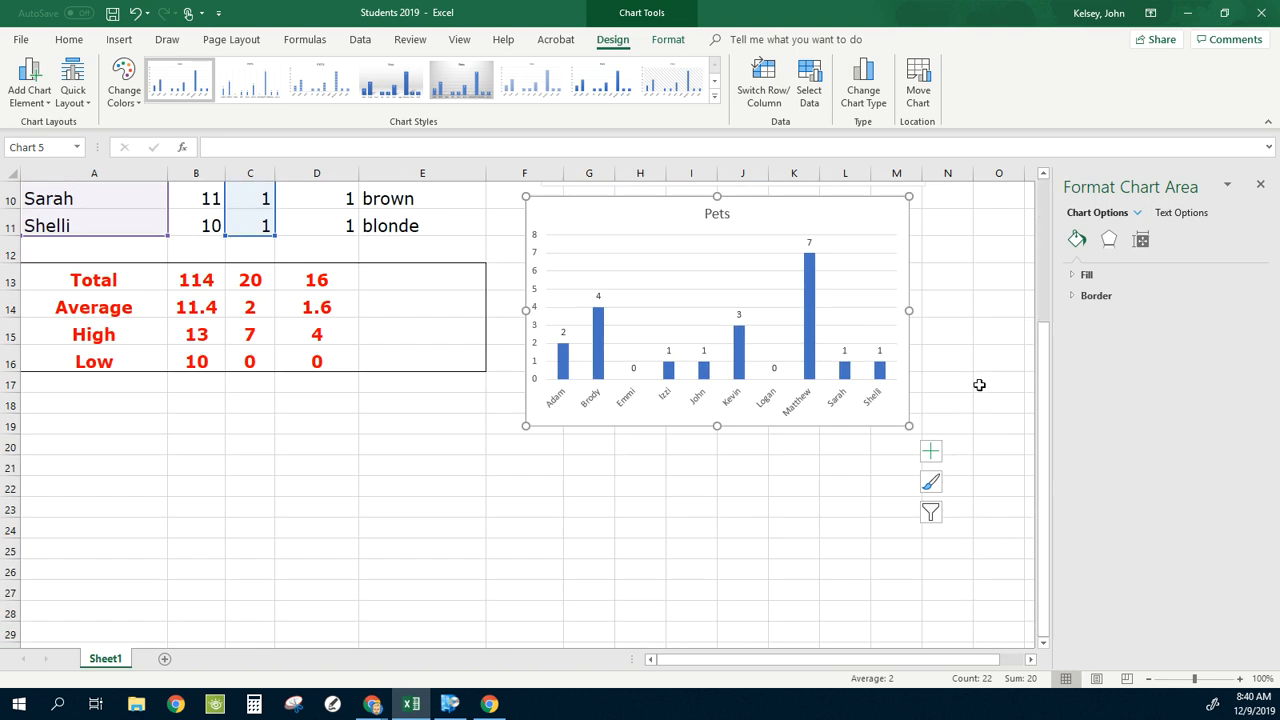
- Insert a 2-D Clustered Column chart from A1:A11 and D1:D11 for the students' siblings and place it below the summary rows
scroll(978, 385, up, 3)
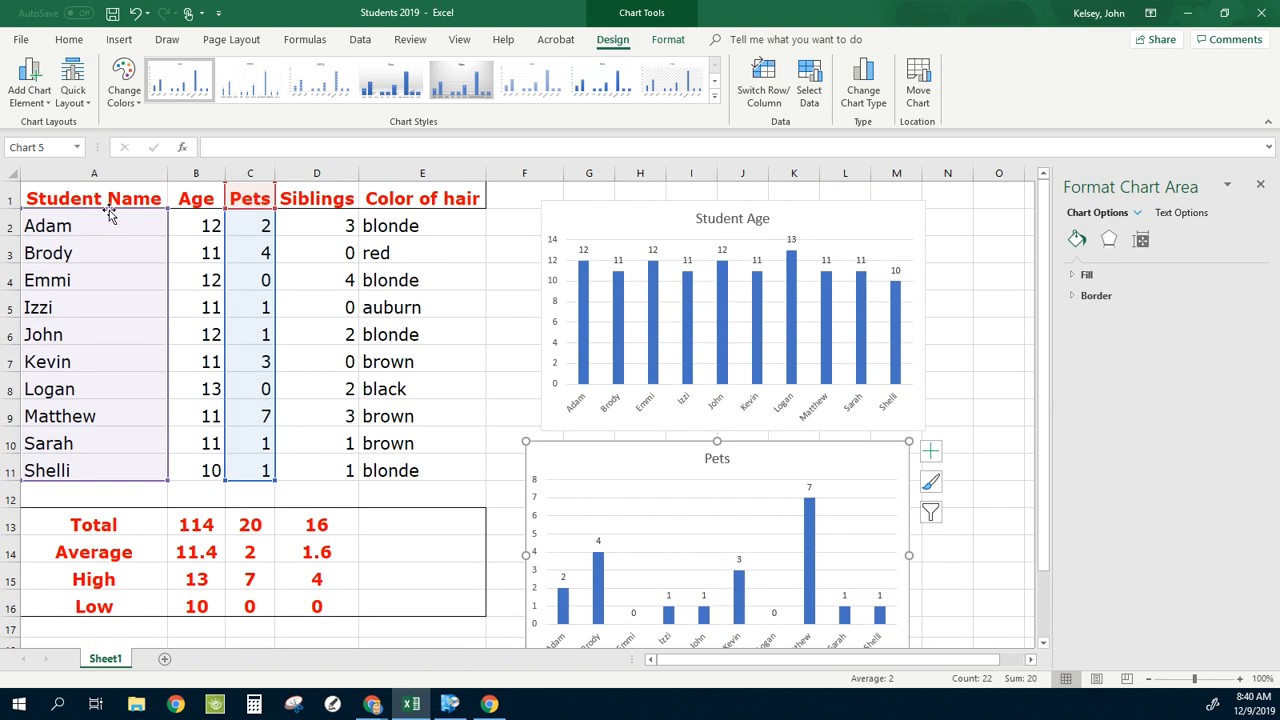
drag(105, 204, 109, 471)
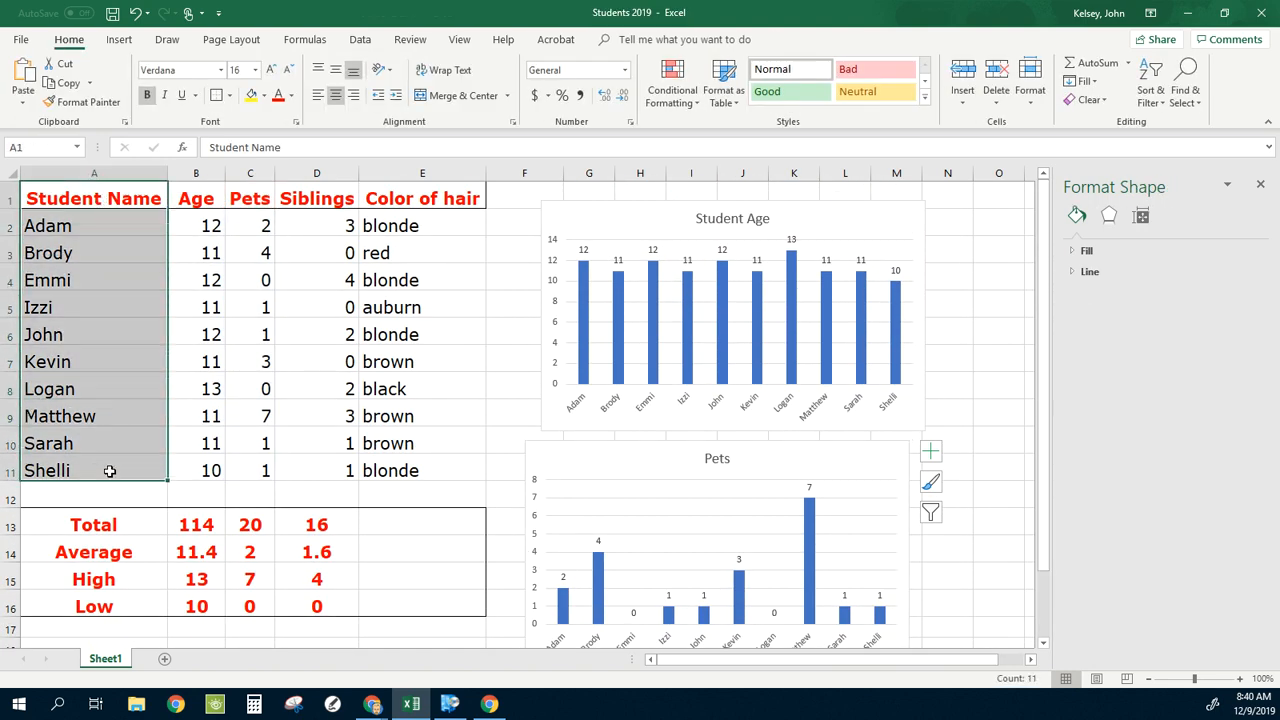
ctrl+drag(313, 207, 309, 471)
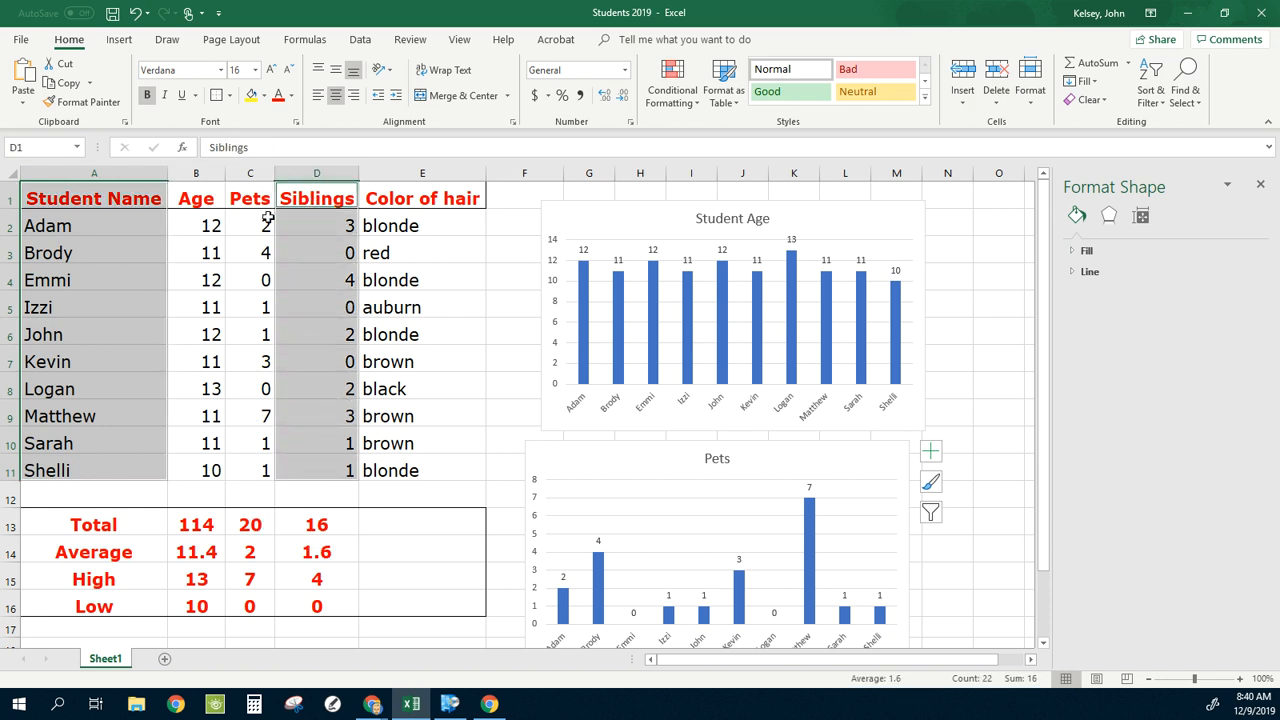
click(120, 40)
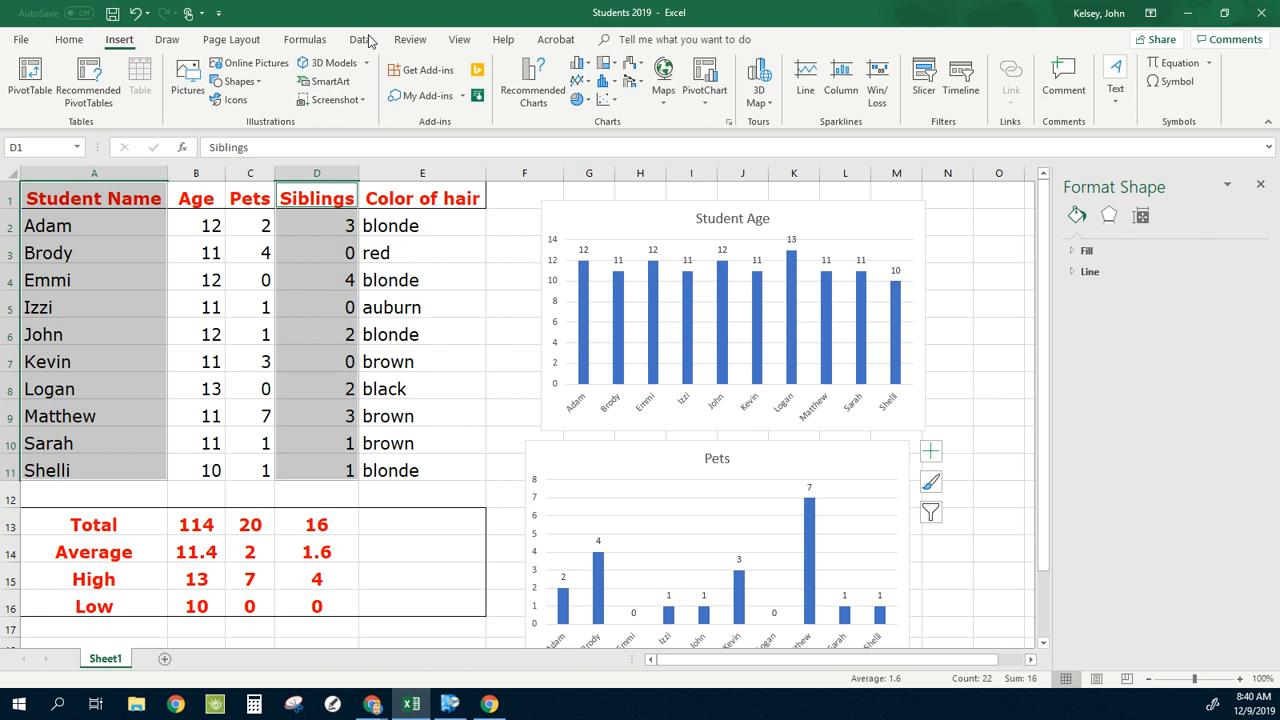
click(585, 63)
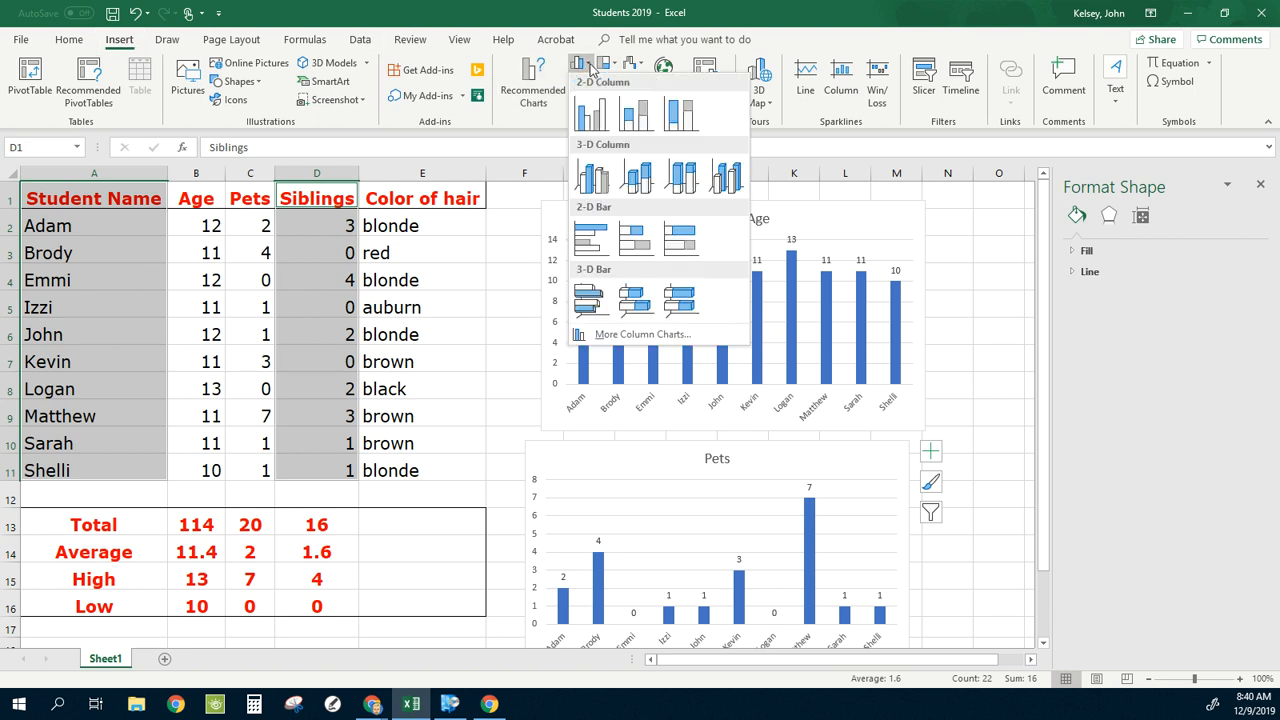
click(590, 130)
scroll(944, 290, down, 3)
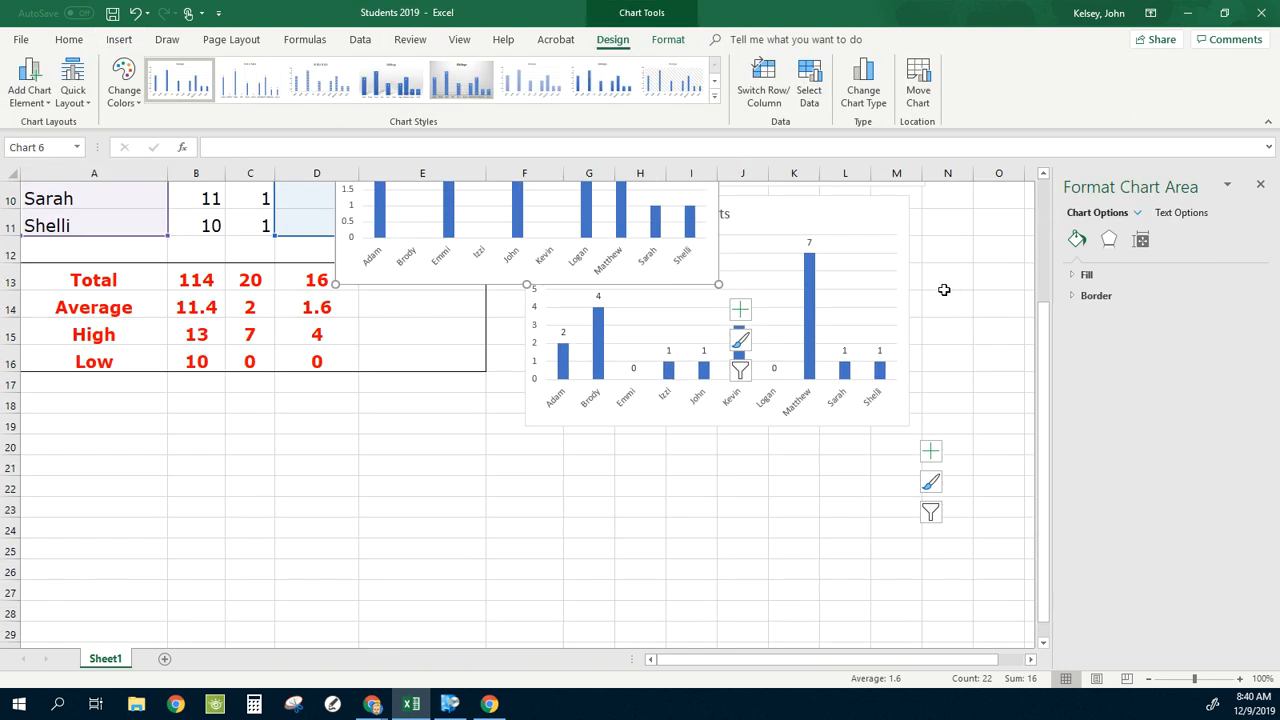
drag(612, 286, 330, 617)
- Add Outside End data labels to the Siblings chart
click(29, 85)
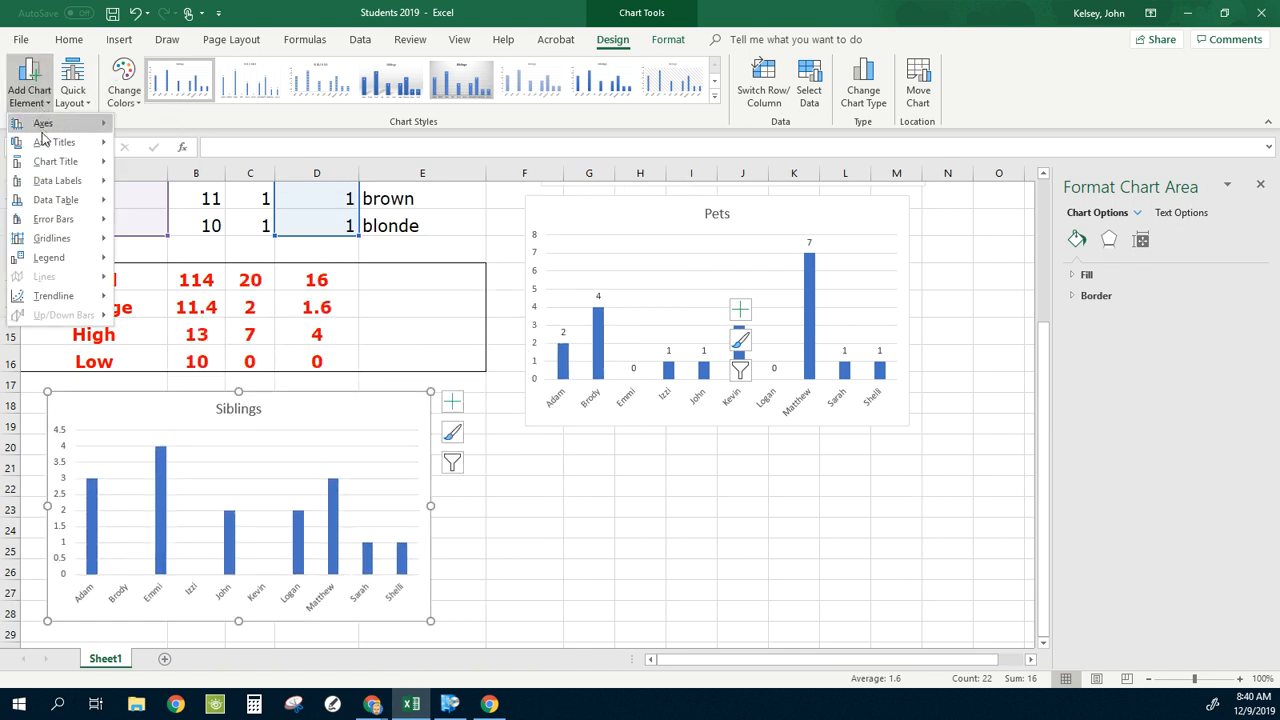
mouse_move(57, 180)
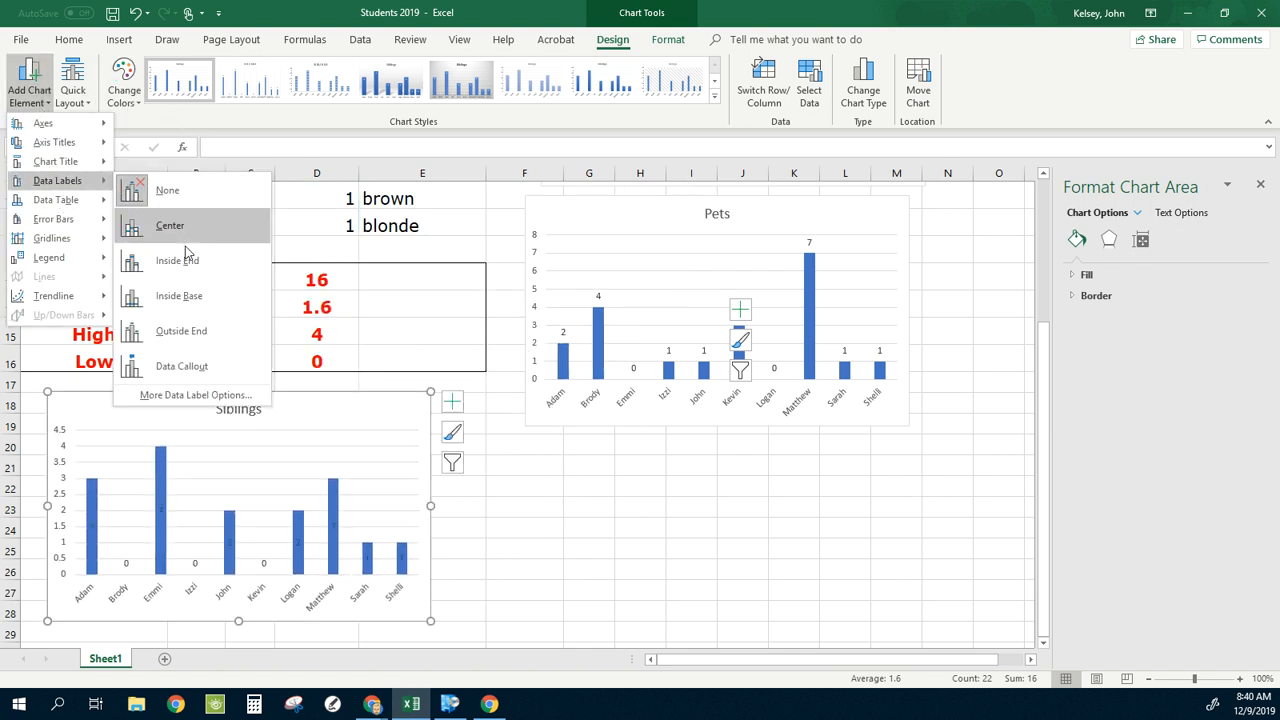
click(180, 334)
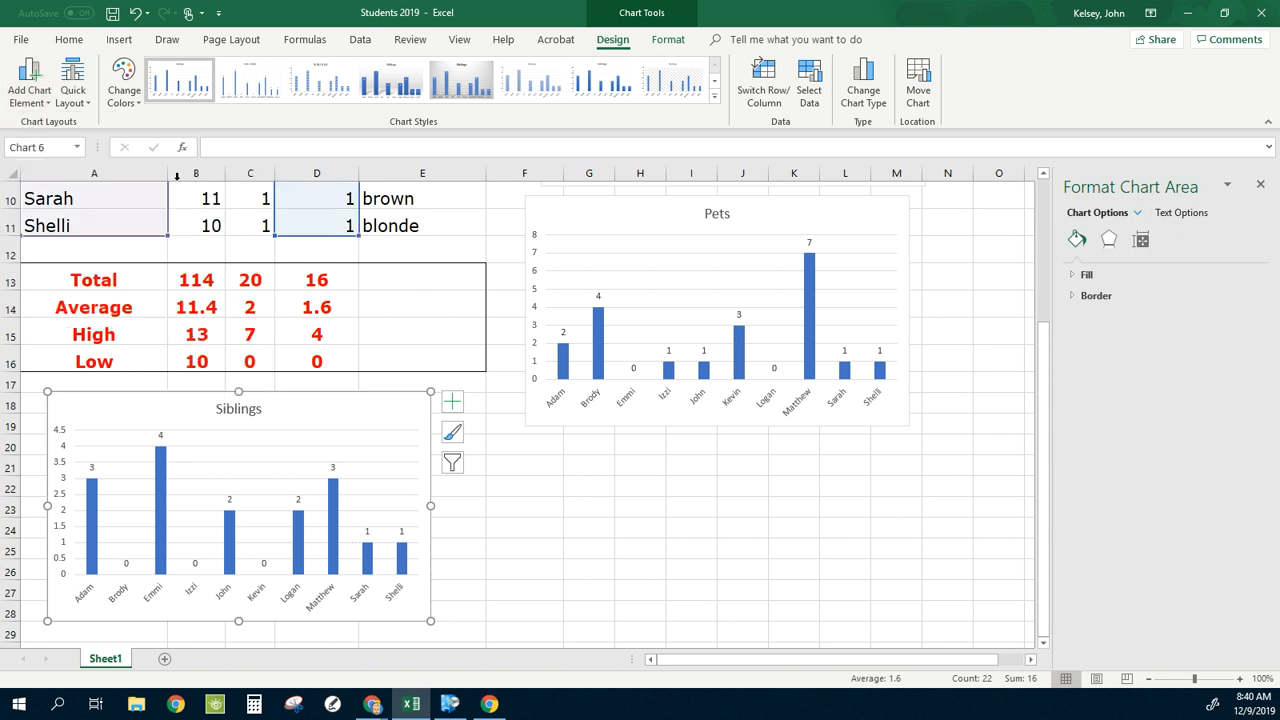
click(136, 104)
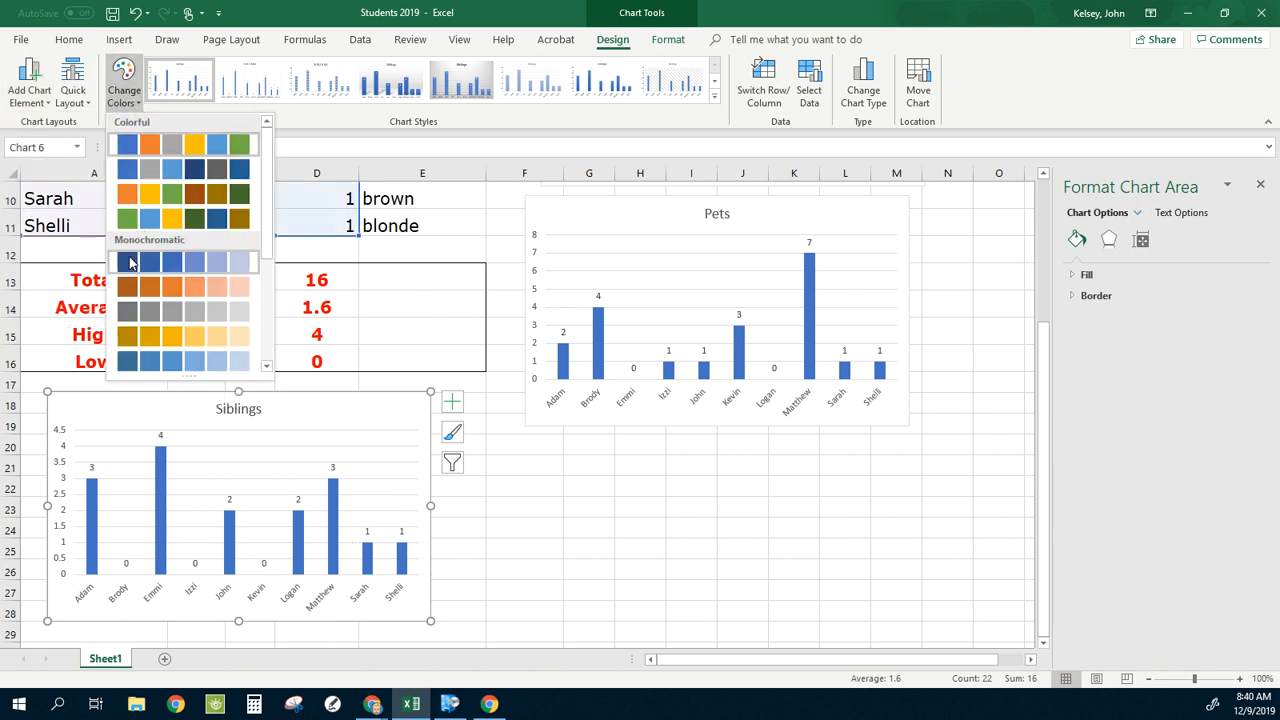
click(136, 97)
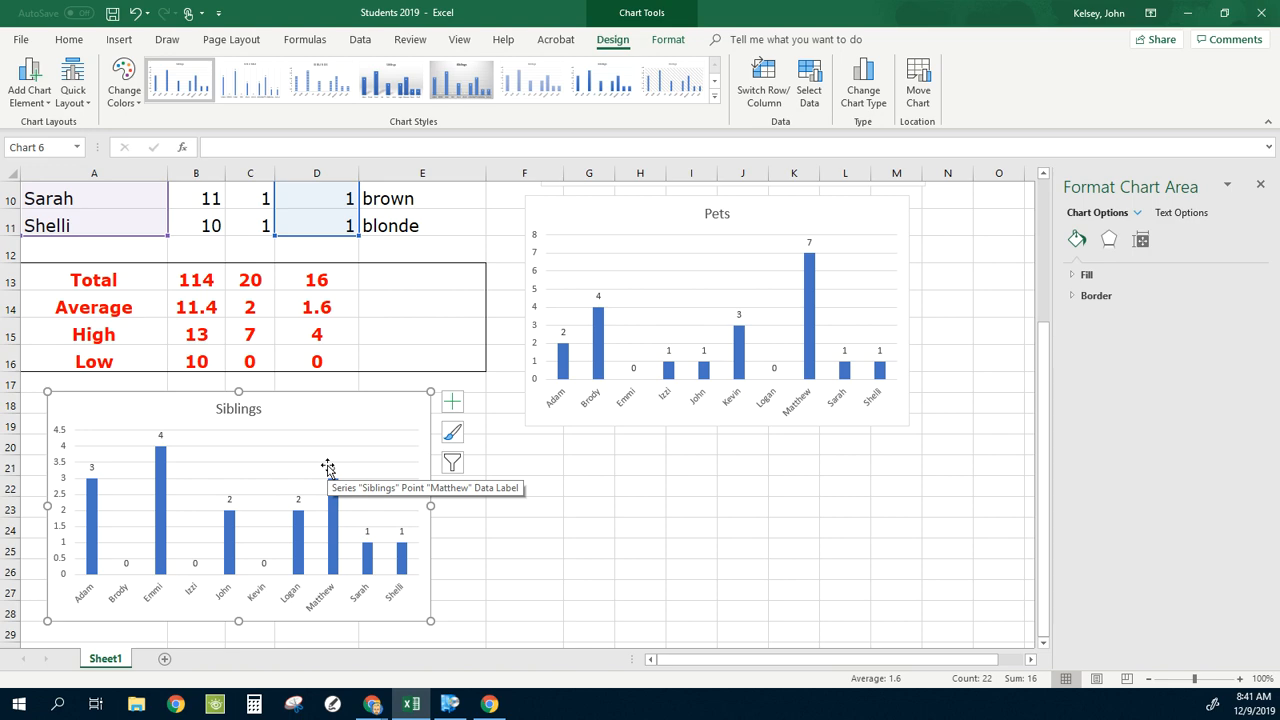
click(540, 487)
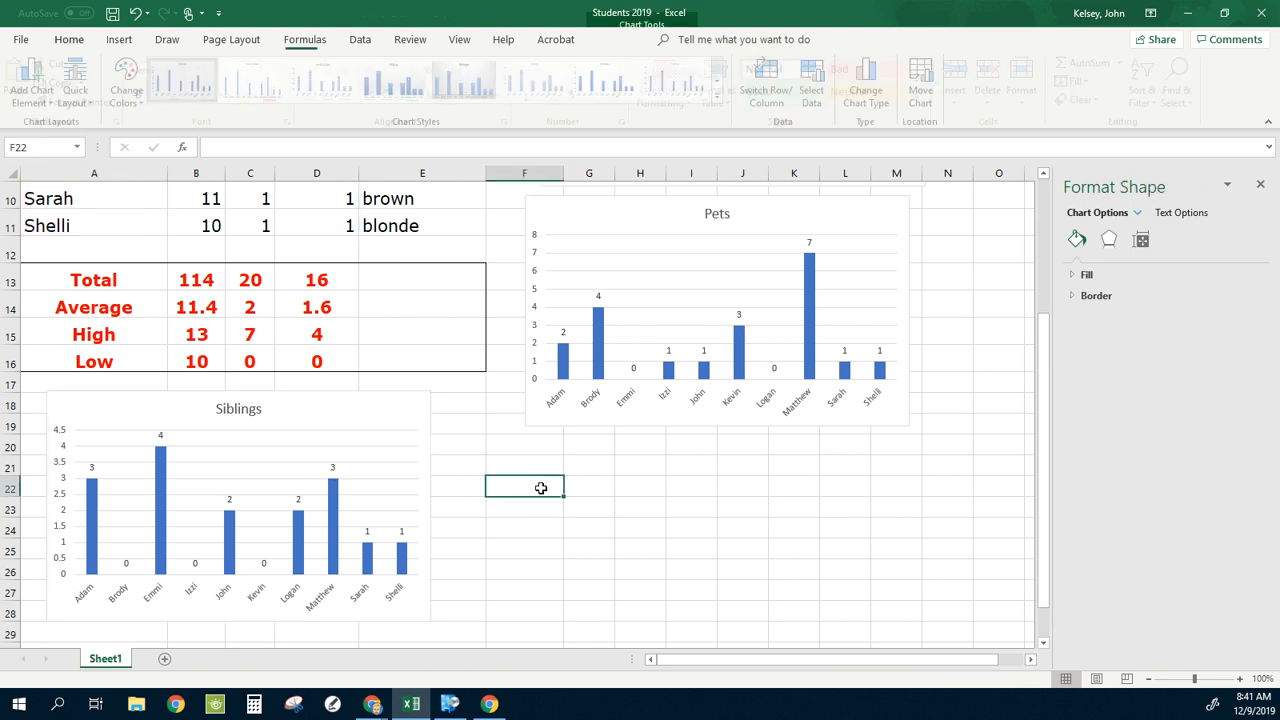
- Review the student table, the summary rows and the Student Age, Pets and Siblings charts across the whole sheet
scroll(965, 458, up, 3)
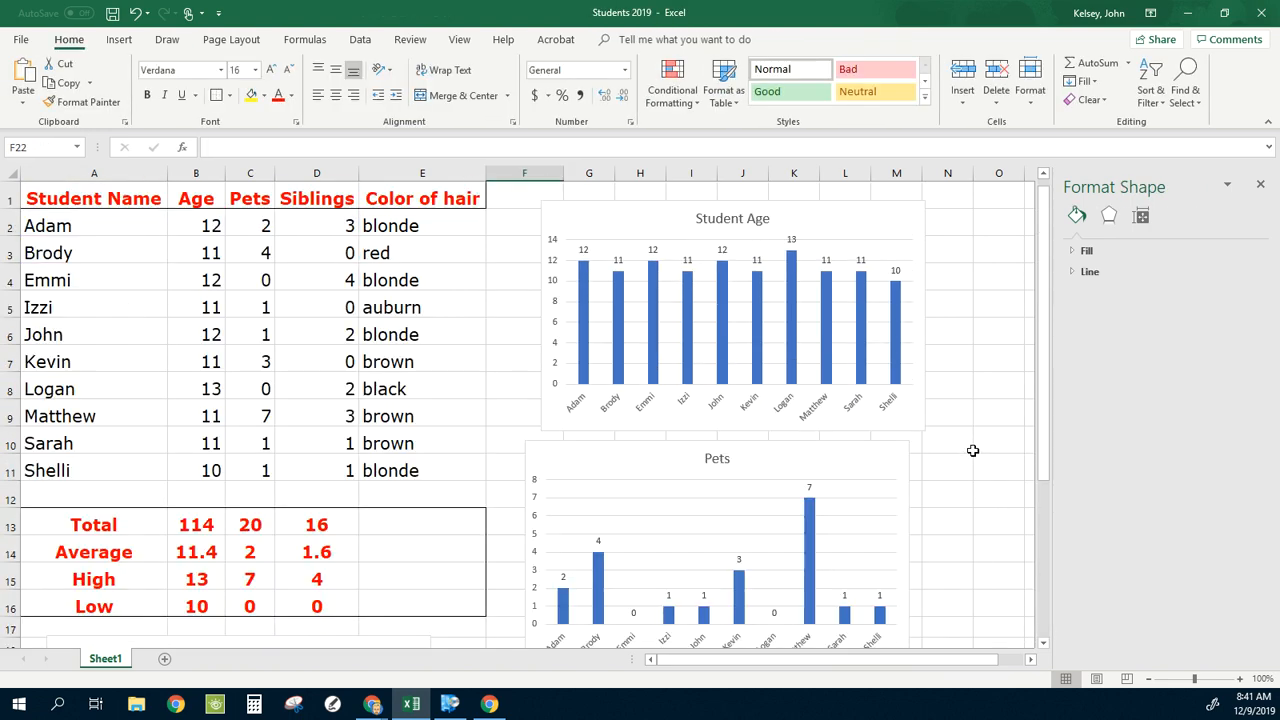
scroll(975, 445, down, 6)
scroll(978, 441, up, 4)
scroll(978, 441, up, 2)
scroll(675, 498, down, 2)
scroll(560, 500, up, 2)
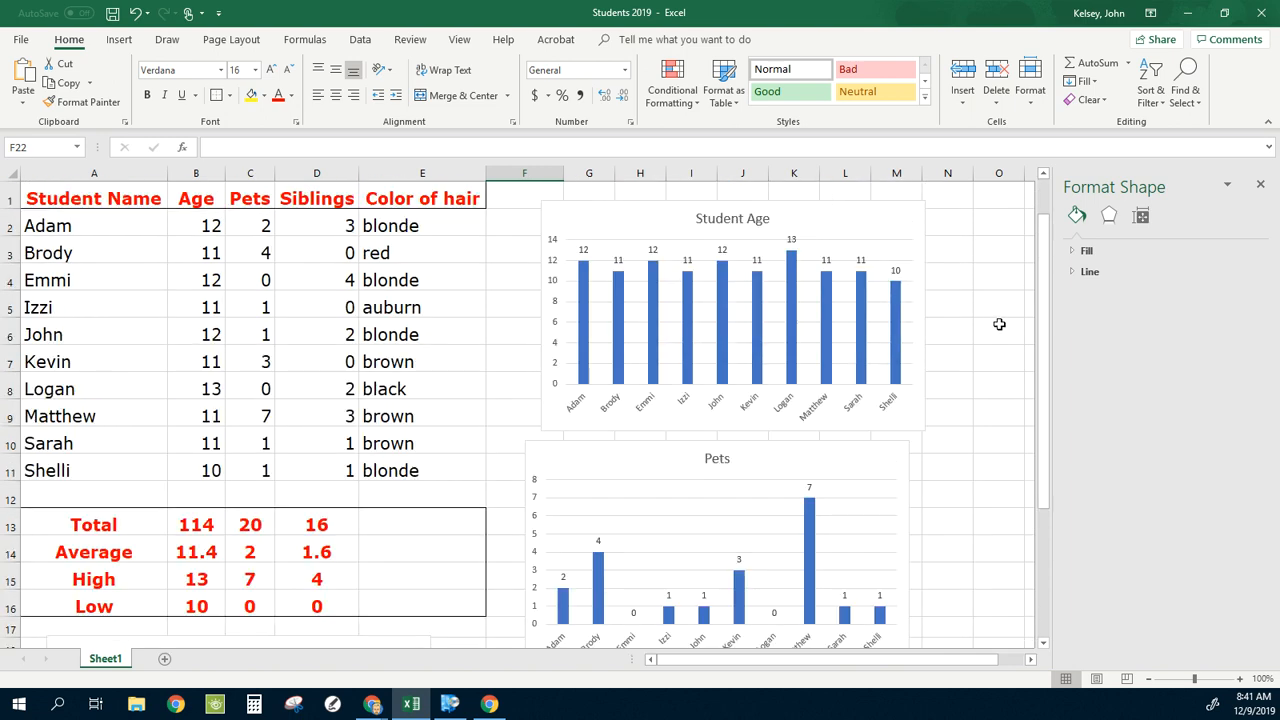
scroll(572, 465, down, 3)
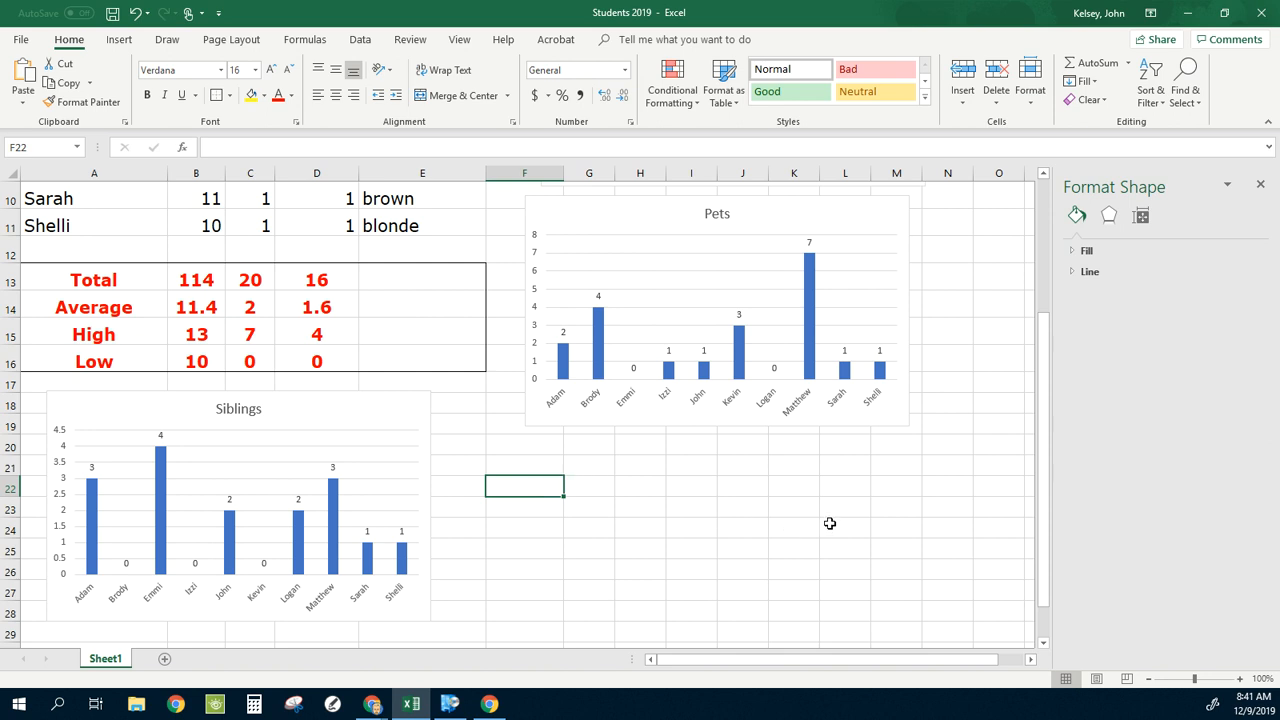
scroll(985, 470, up, 3)
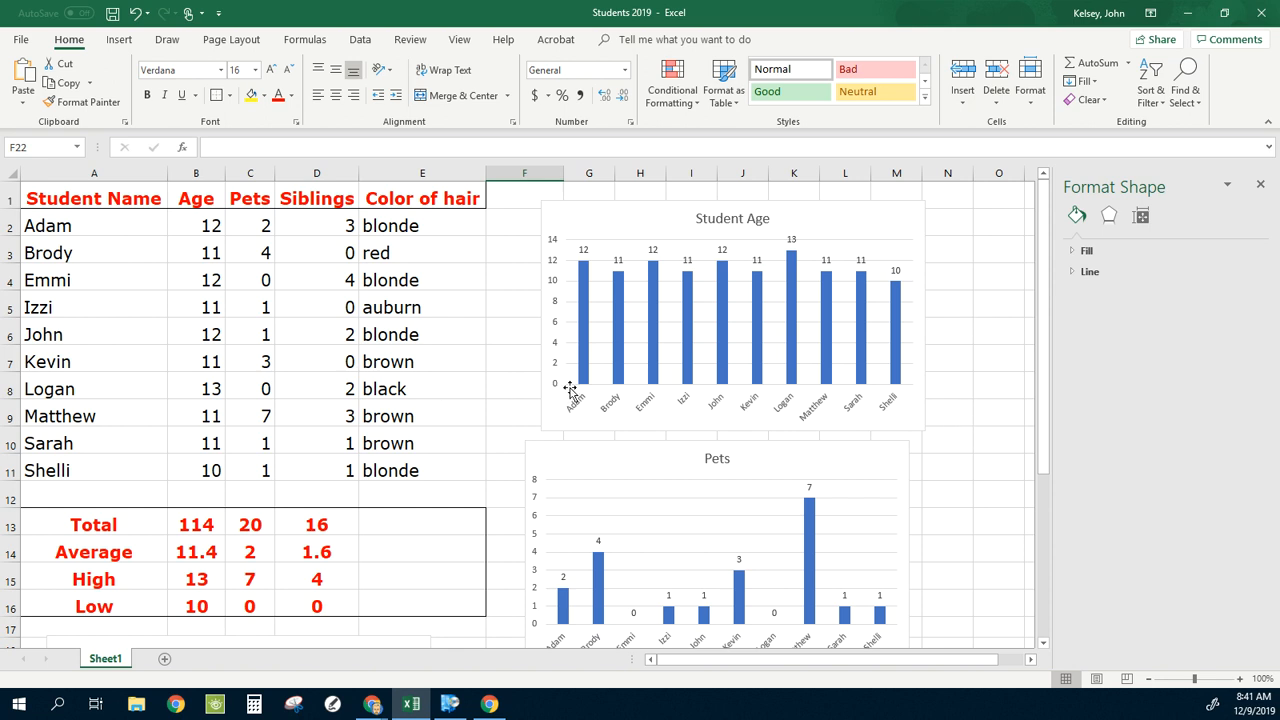
scroll(656, 500, down, 2)
scroll(557, 595, up, 2)
mouse_move(690, 318)
scroll(1000, 462, down, 2)
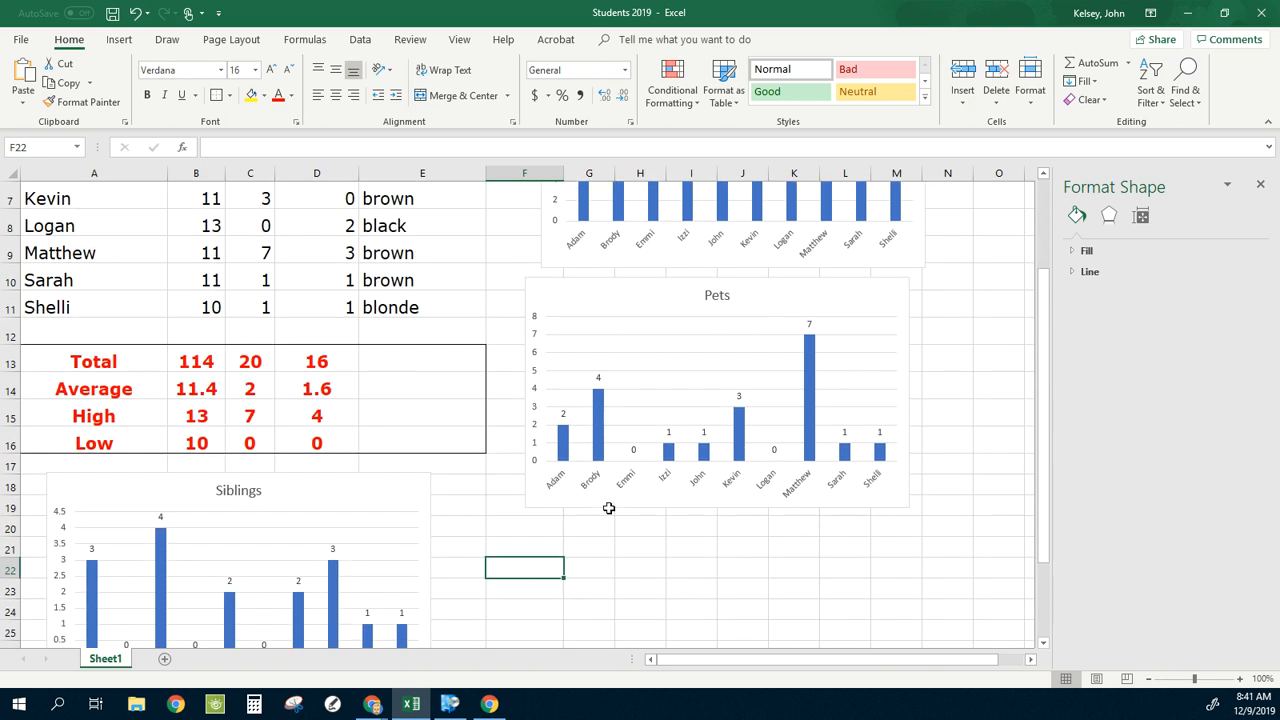
click(523, 588)
click(528, 568)
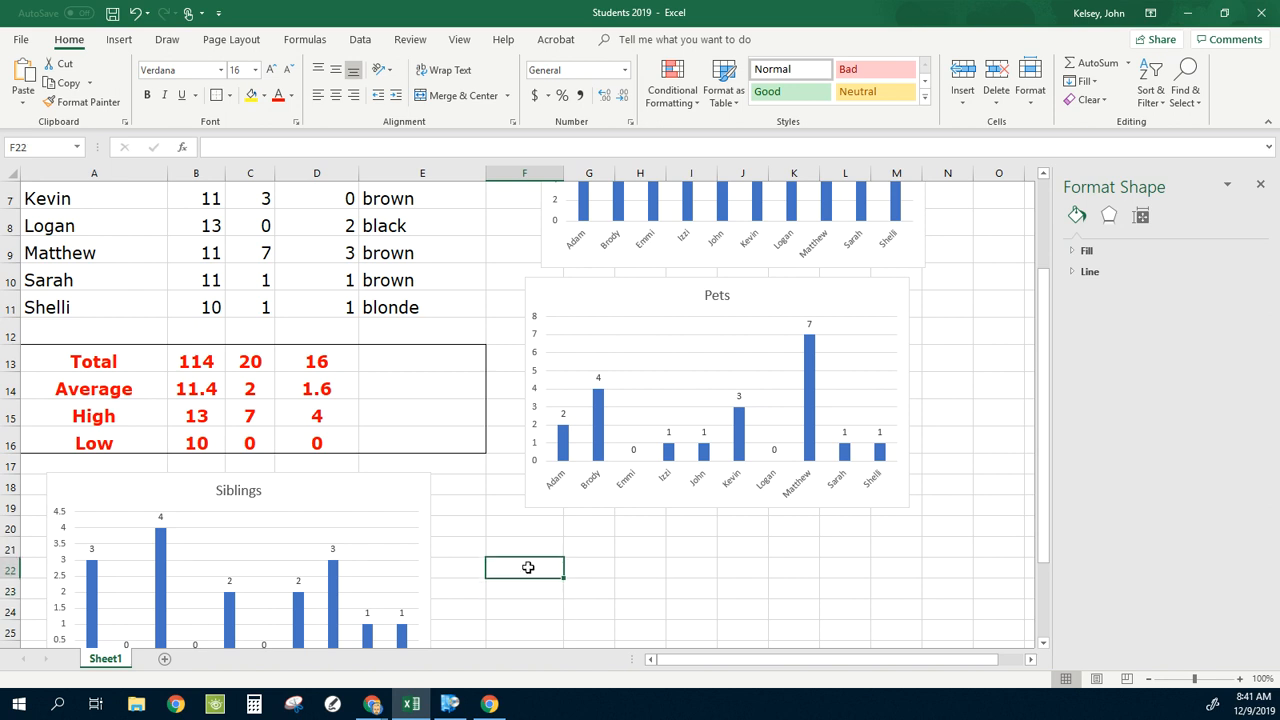
click(630, 576)
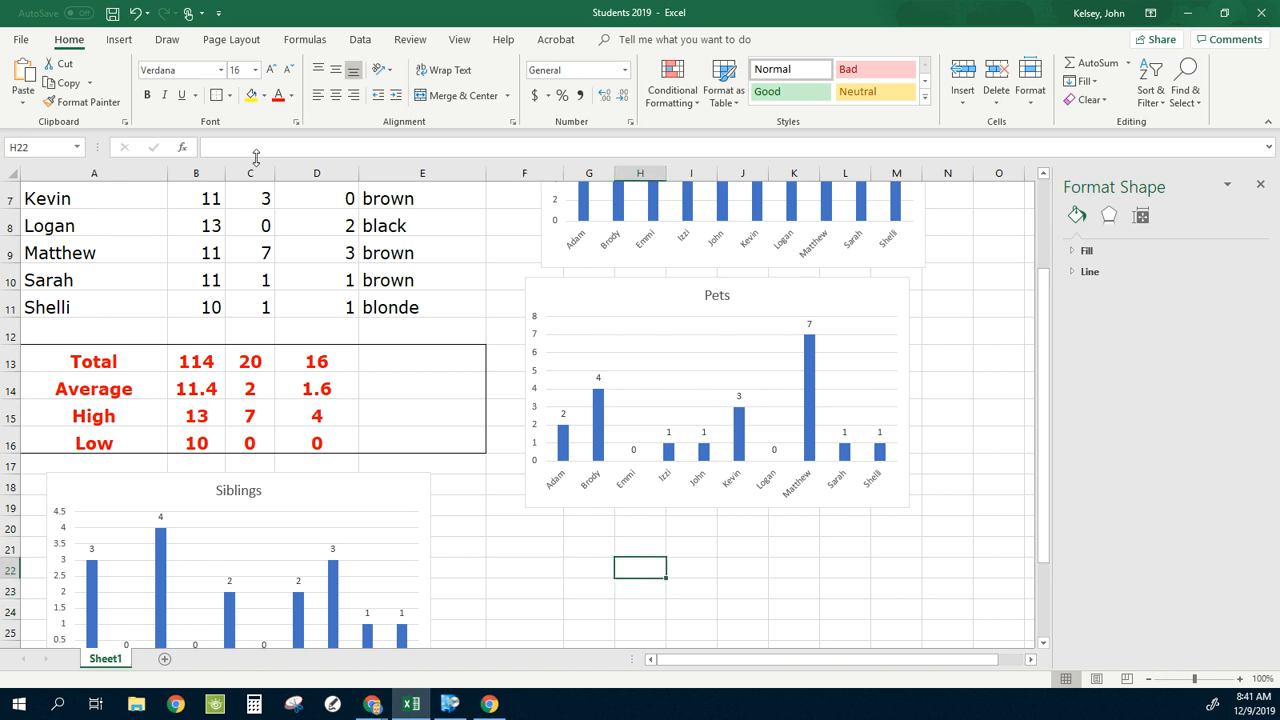